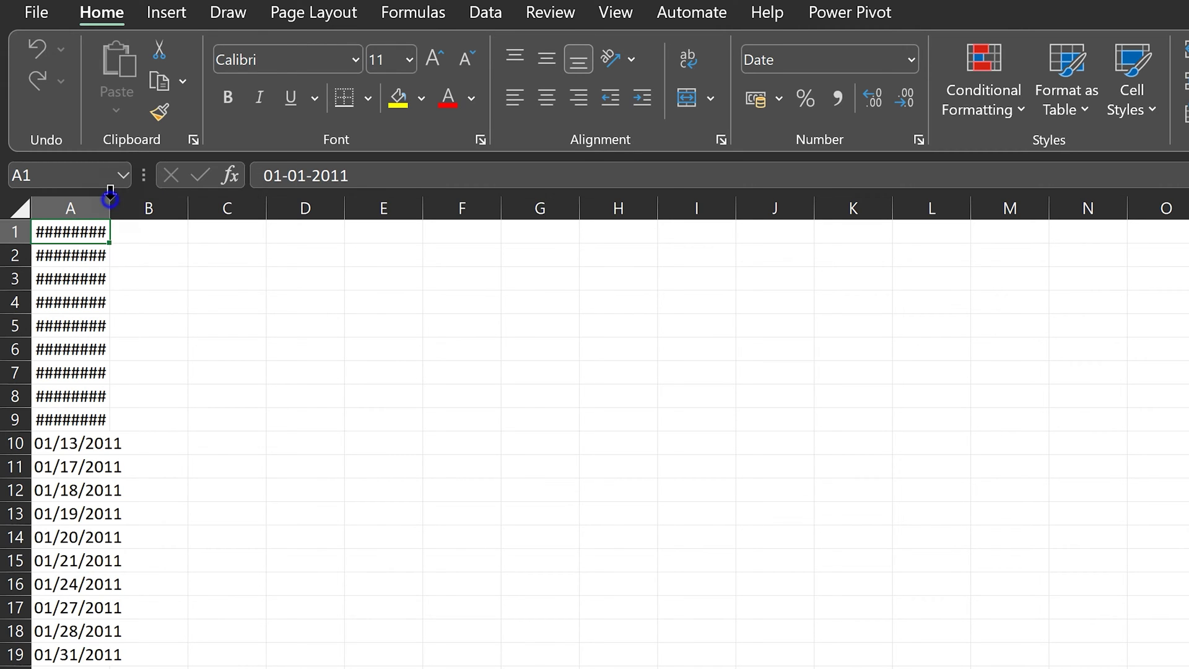
AutoFit and widen column A, then compare the dates in rows 1–9 with those from row 10
double_click(110, 206)
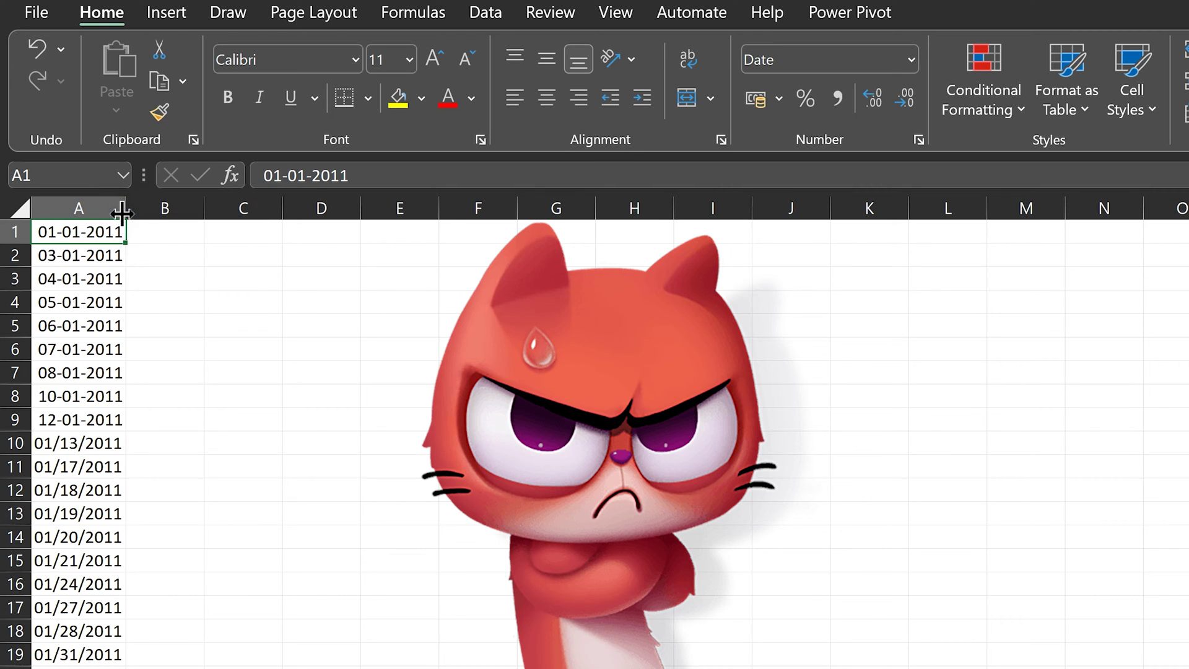
left_click_drag(122, 214, 195, 213)
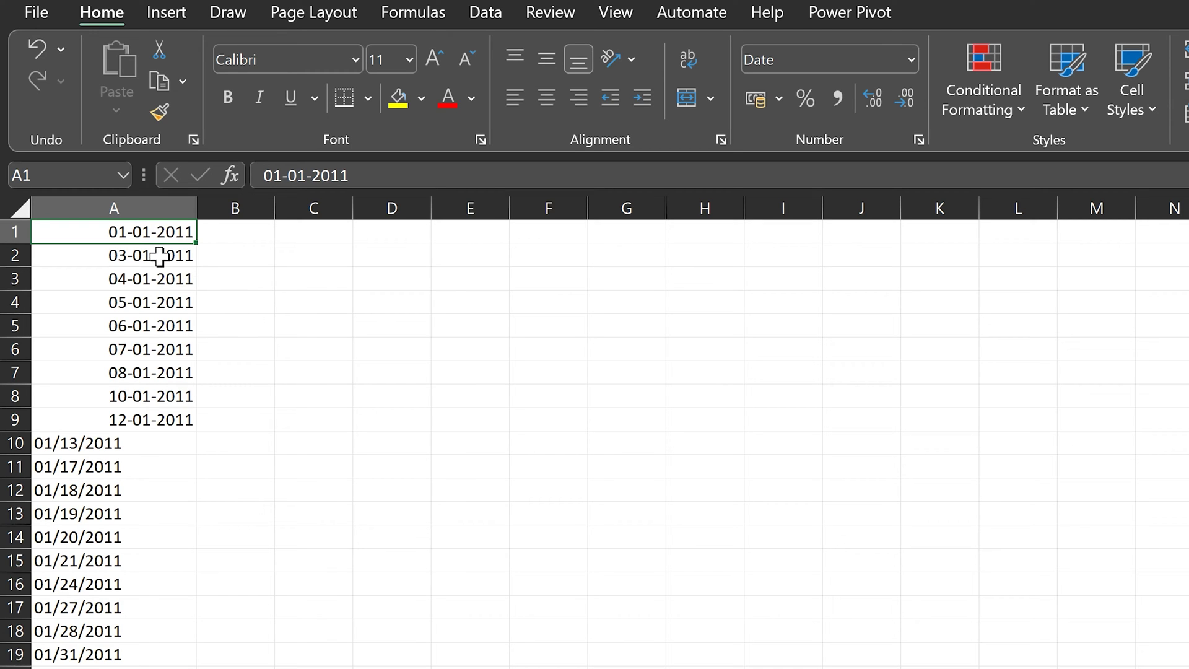
left_click_drag(151, 233, 172, 423)
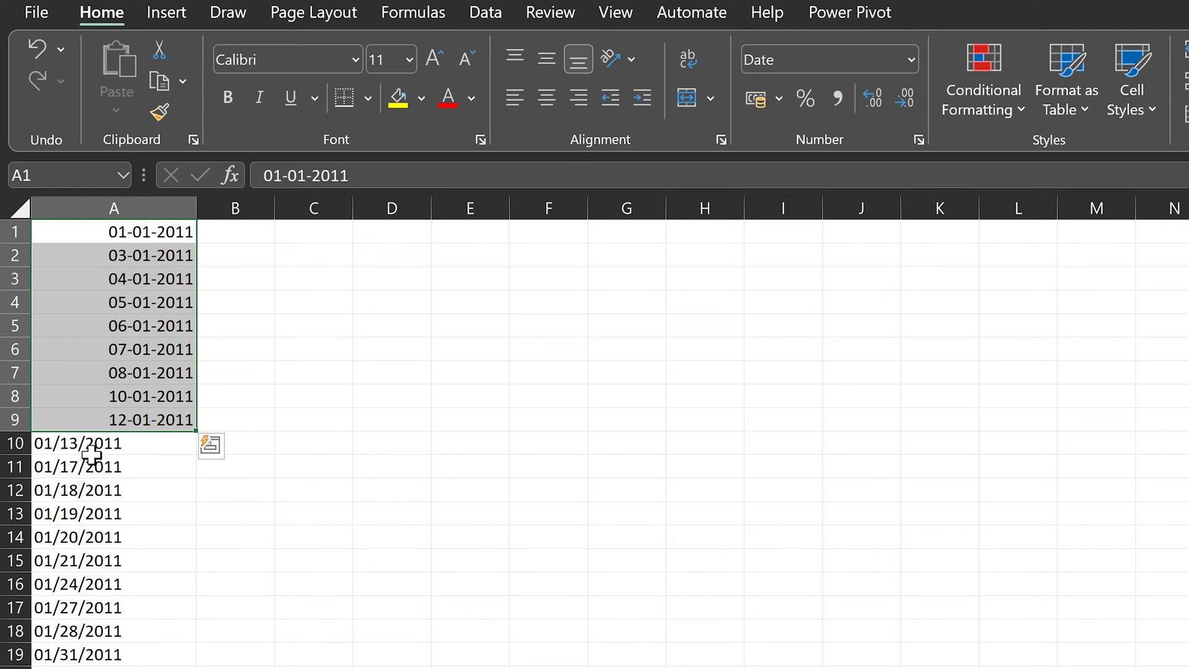
left_click_drag(78, 443, 93, 655)
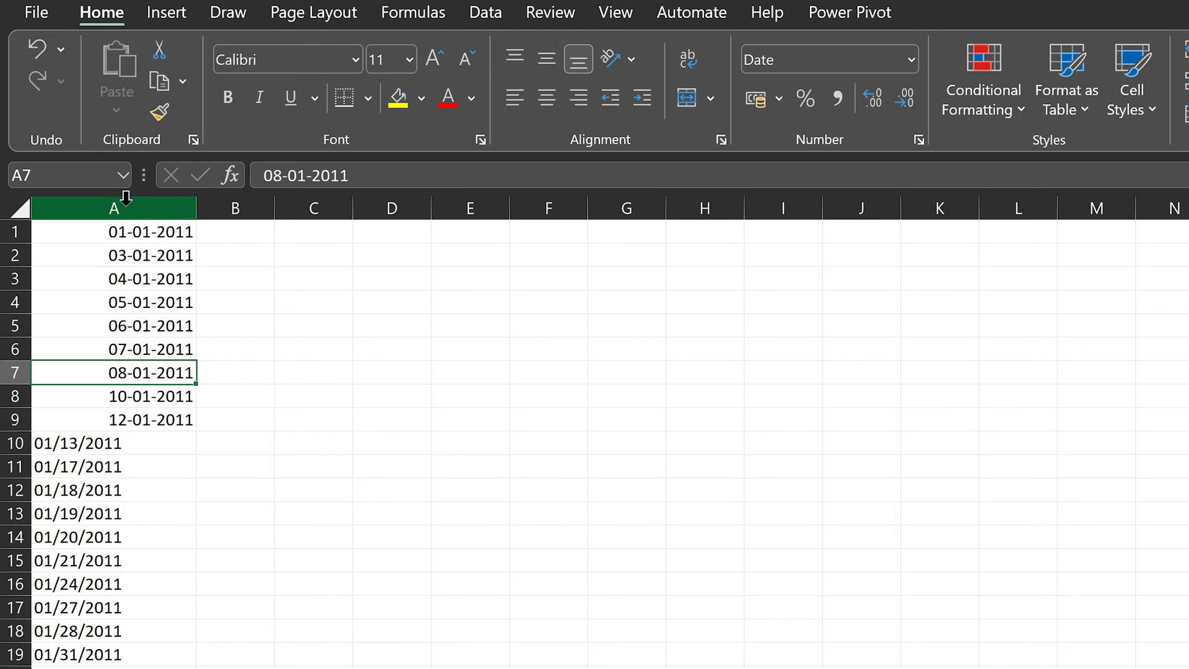
Apply the custom dd-mmm-yy number format to all of column A
left_click(125, 201)
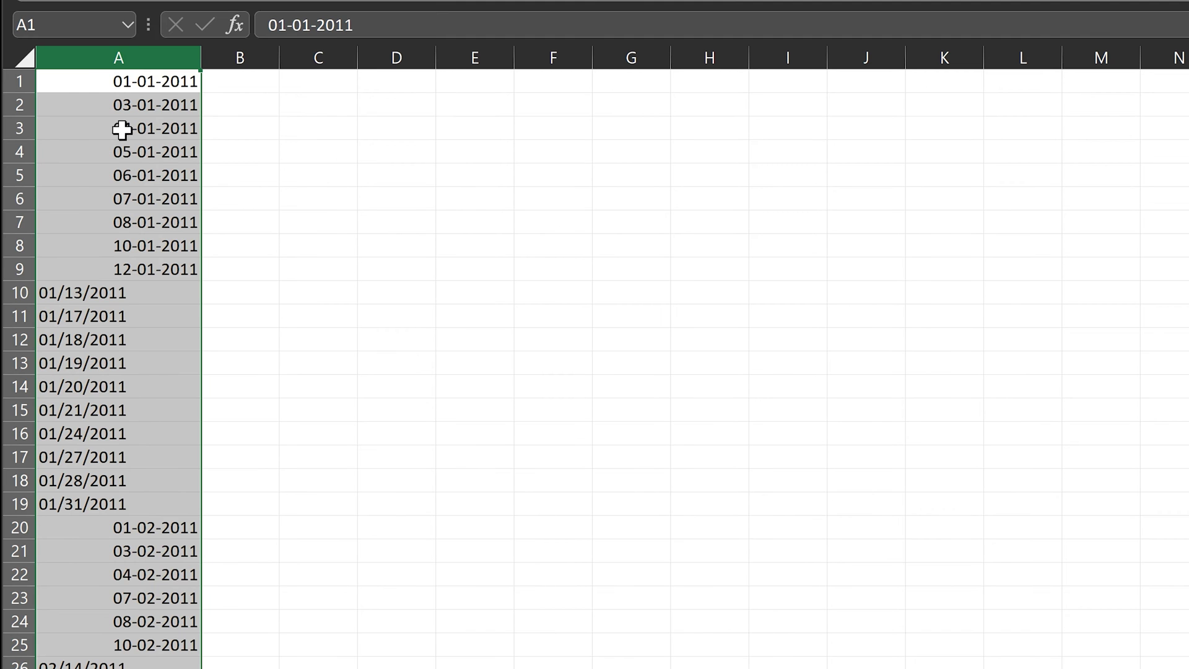
right_click(122, 127)
left_click(241, 491)
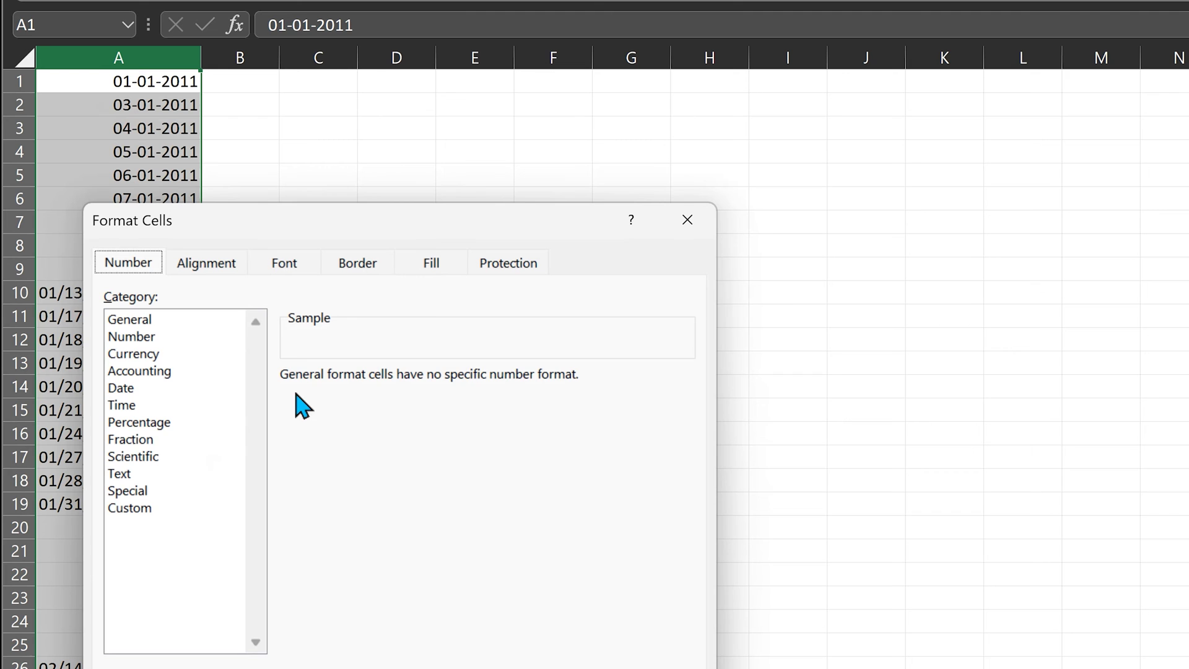
type("dd")
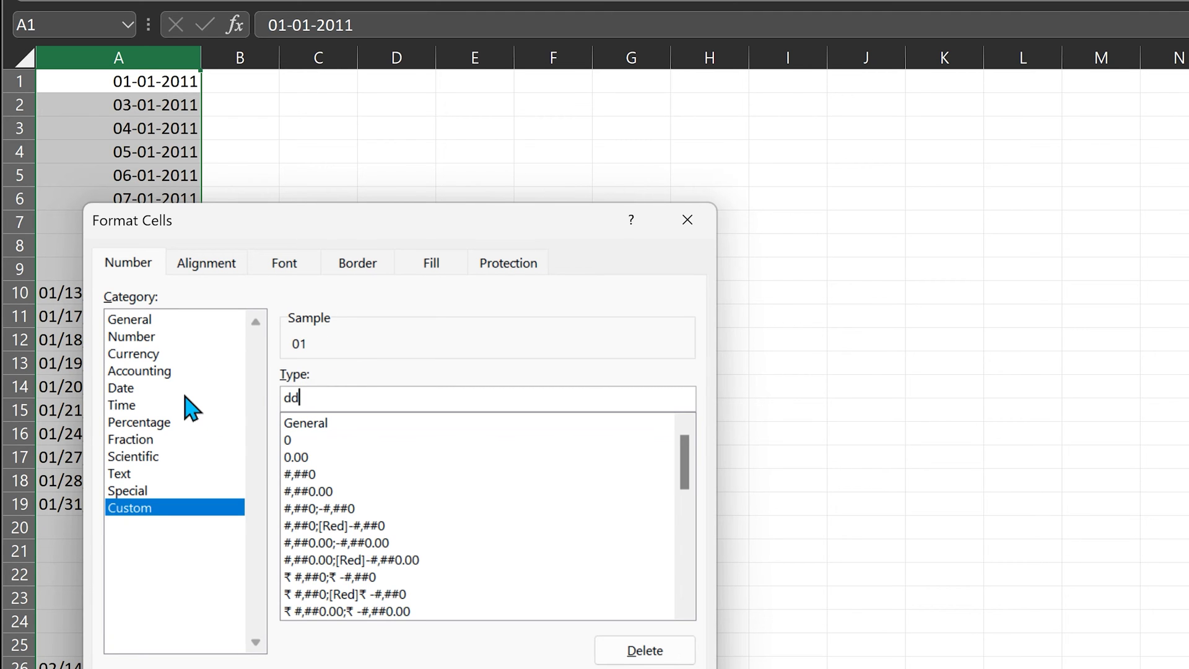
type("-mmm-yy")
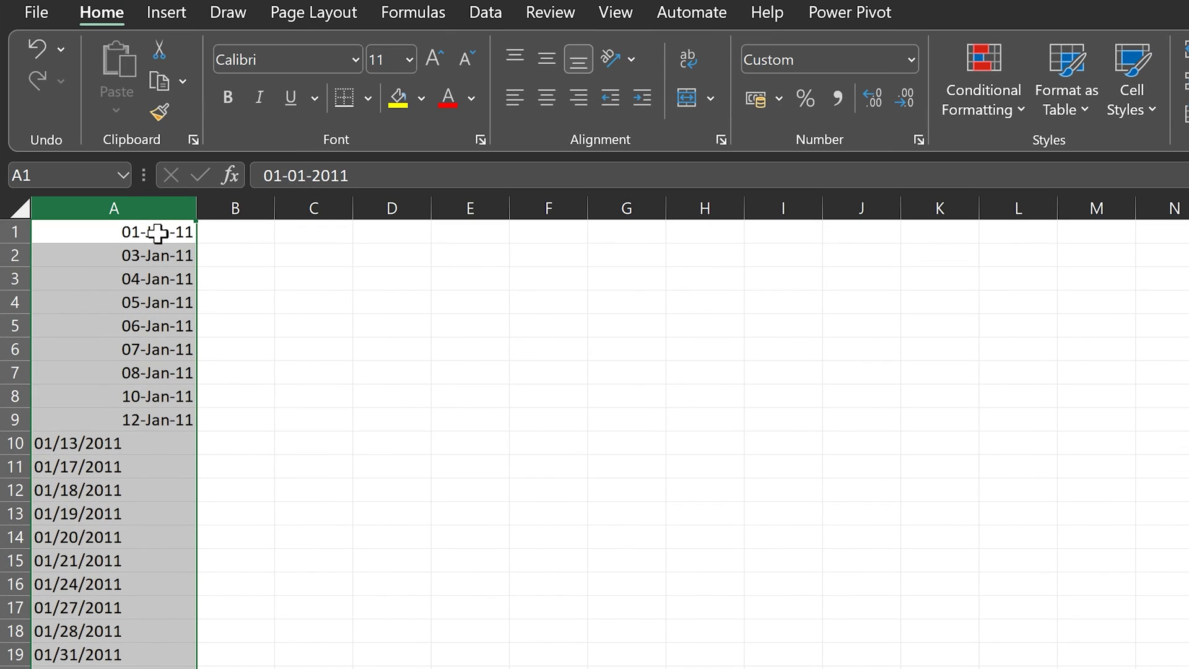
left_click(158, 232)
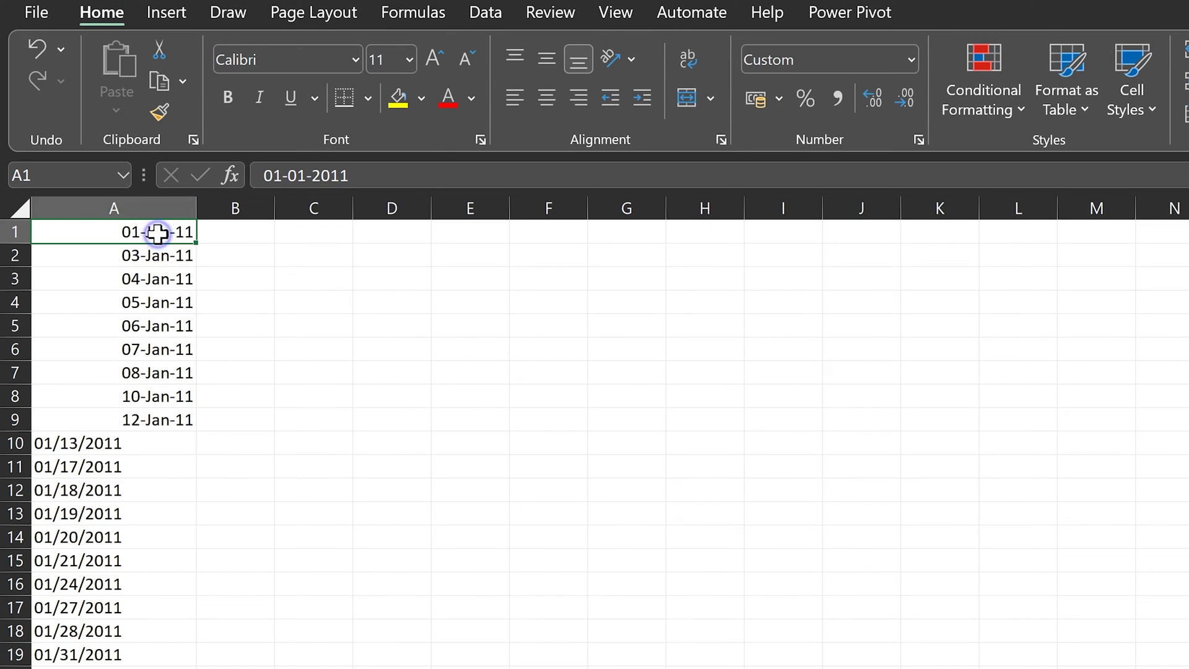
left_click(159, 420)
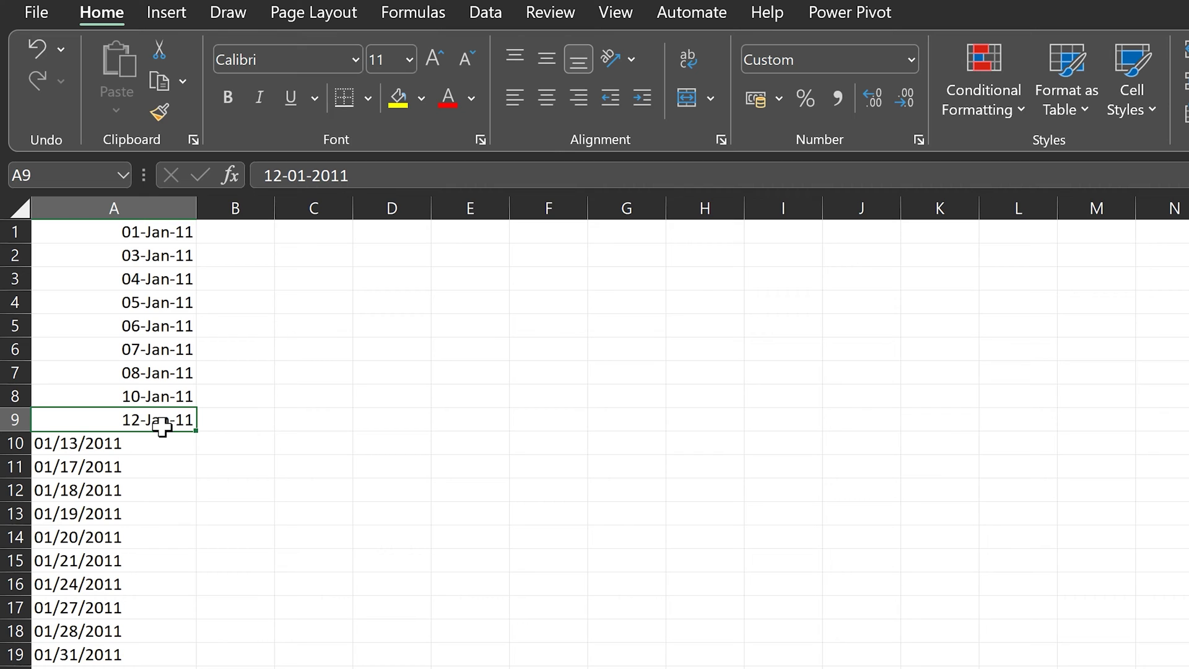
left_click_drag(112, 443, 128, 659)
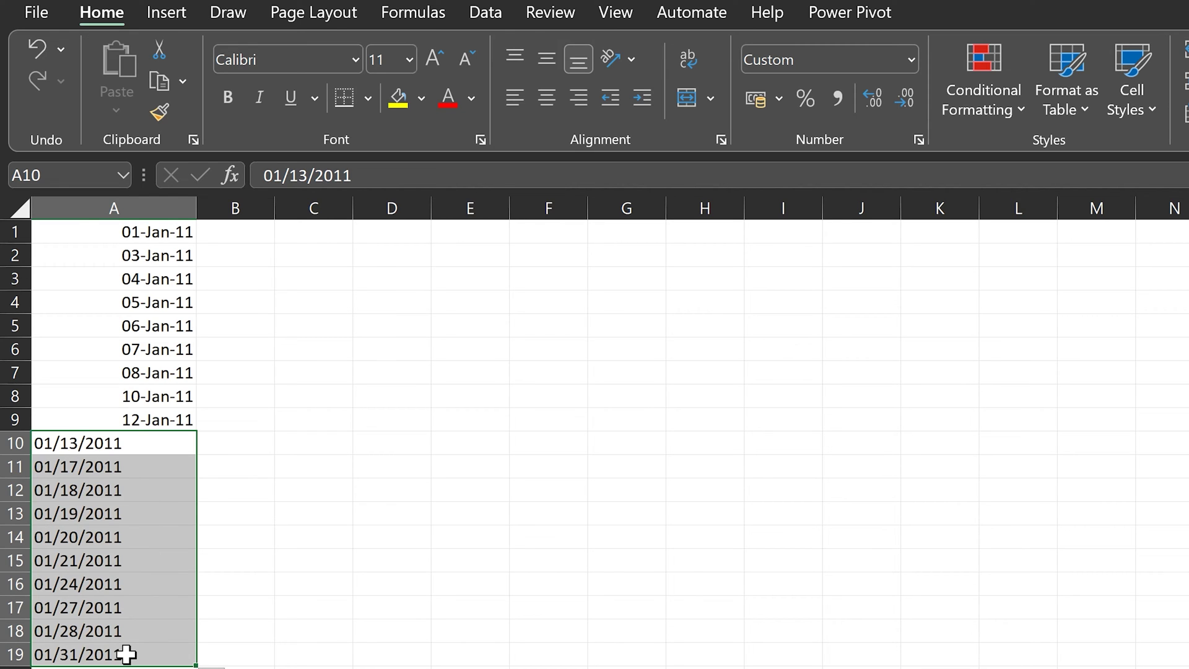
left_click(116, 231)
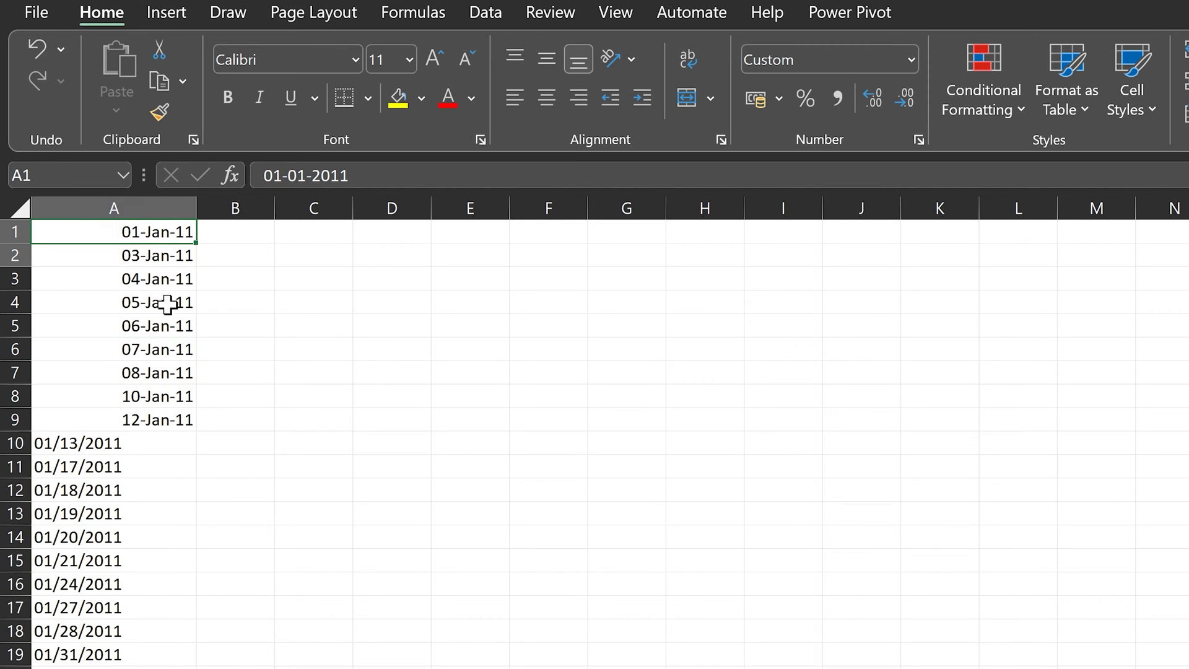
left_click_drag(156, 231, 177, 419)
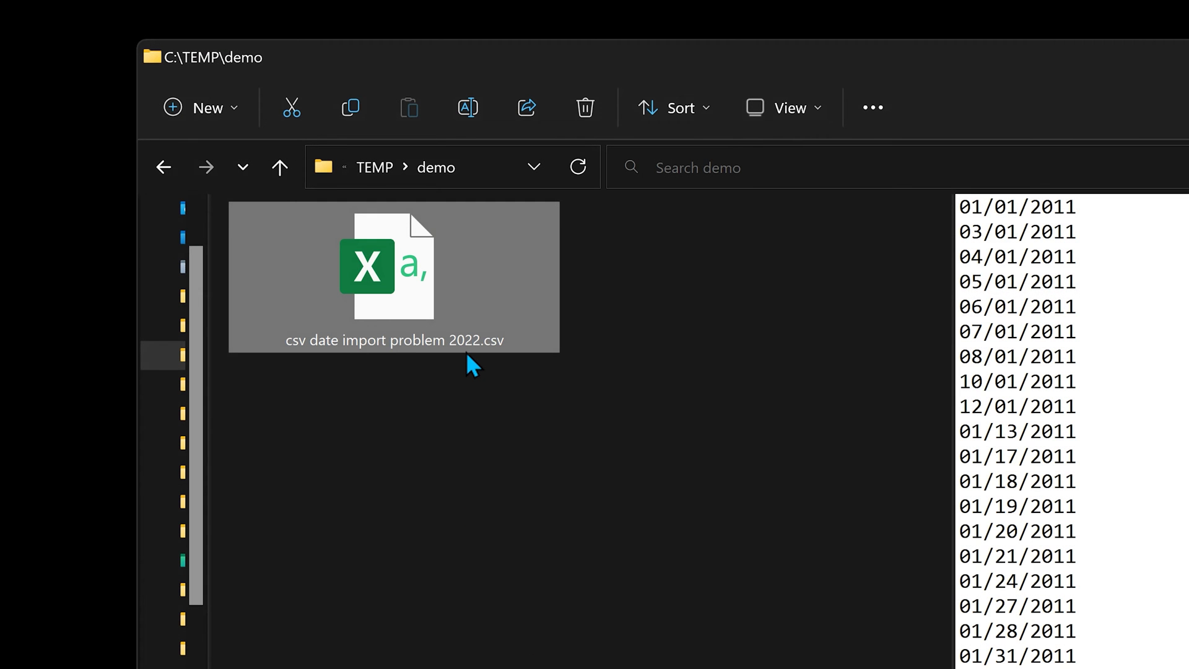
mouse_move(473, 358)
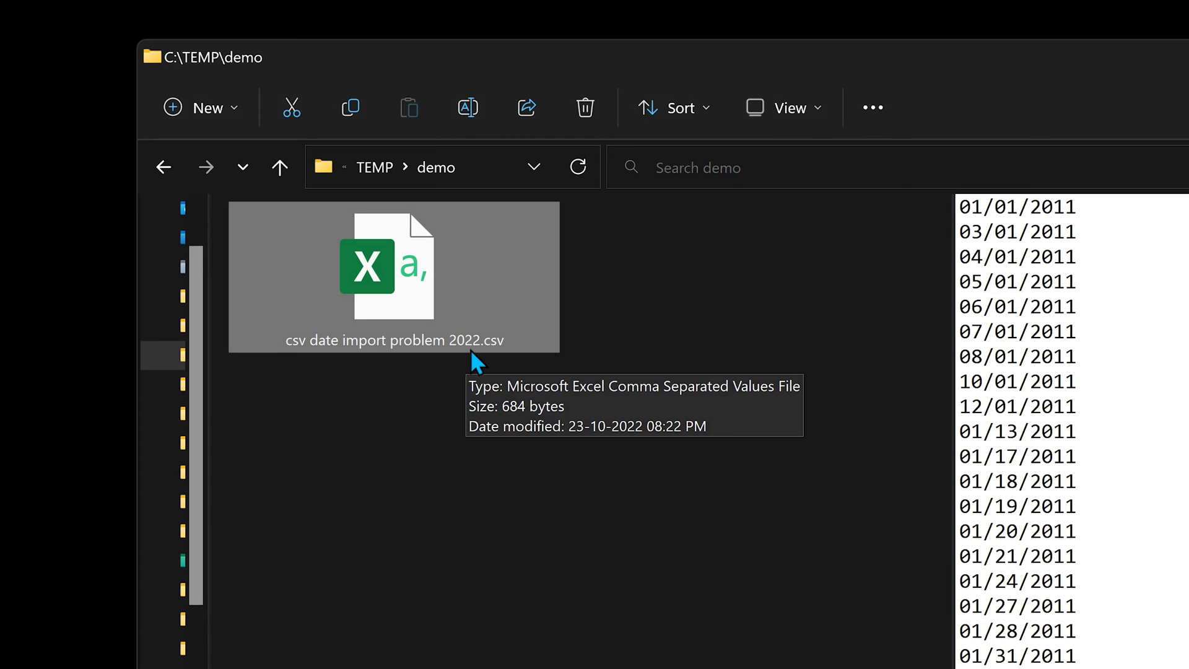
Change the CSV file's extension from csv to txt in File Explorer
left_click(490, 342)
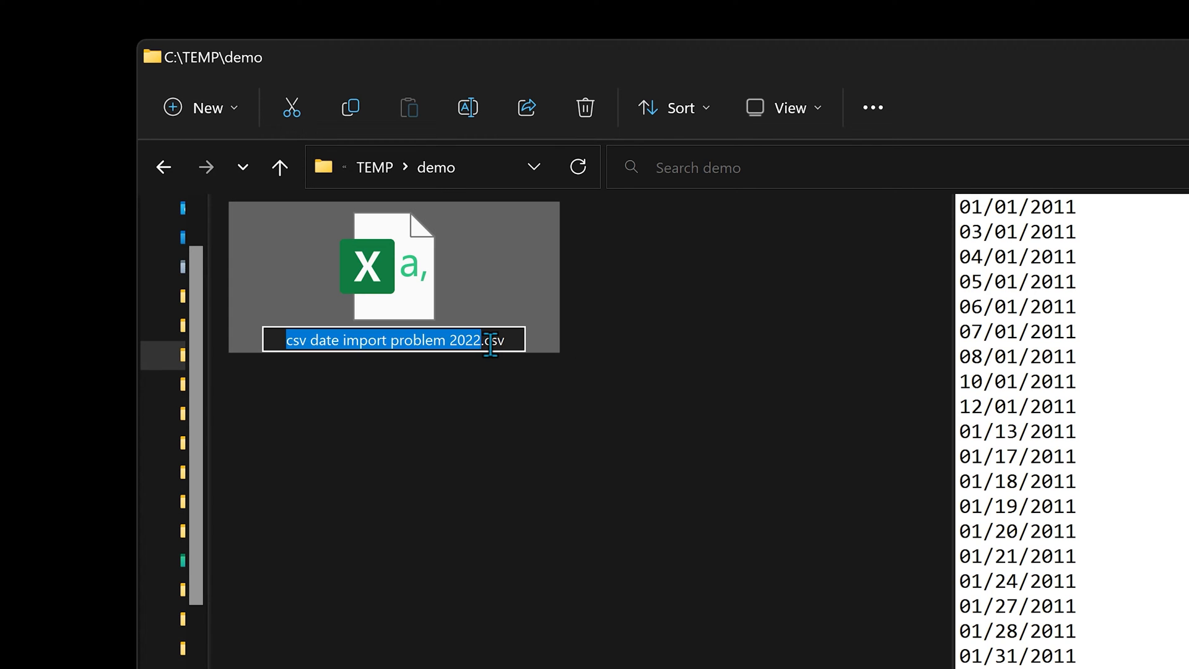
double_click(495, 340)
key("BackSpace")
type("x")
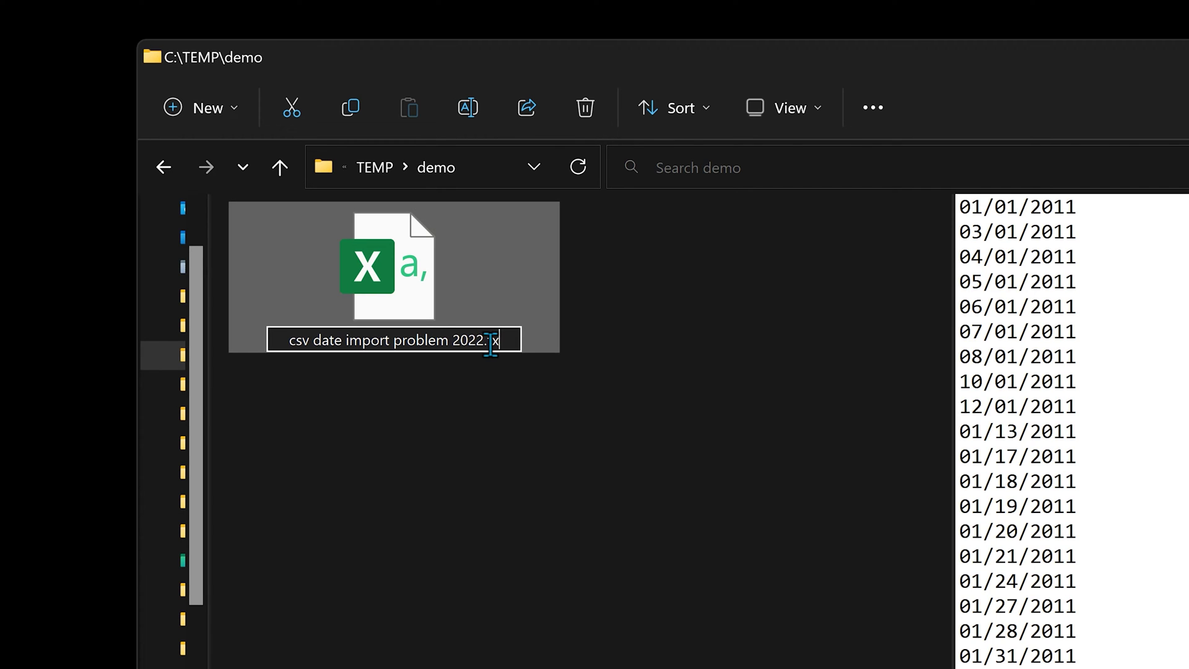
type("xt")
key("Return")
key("Return")
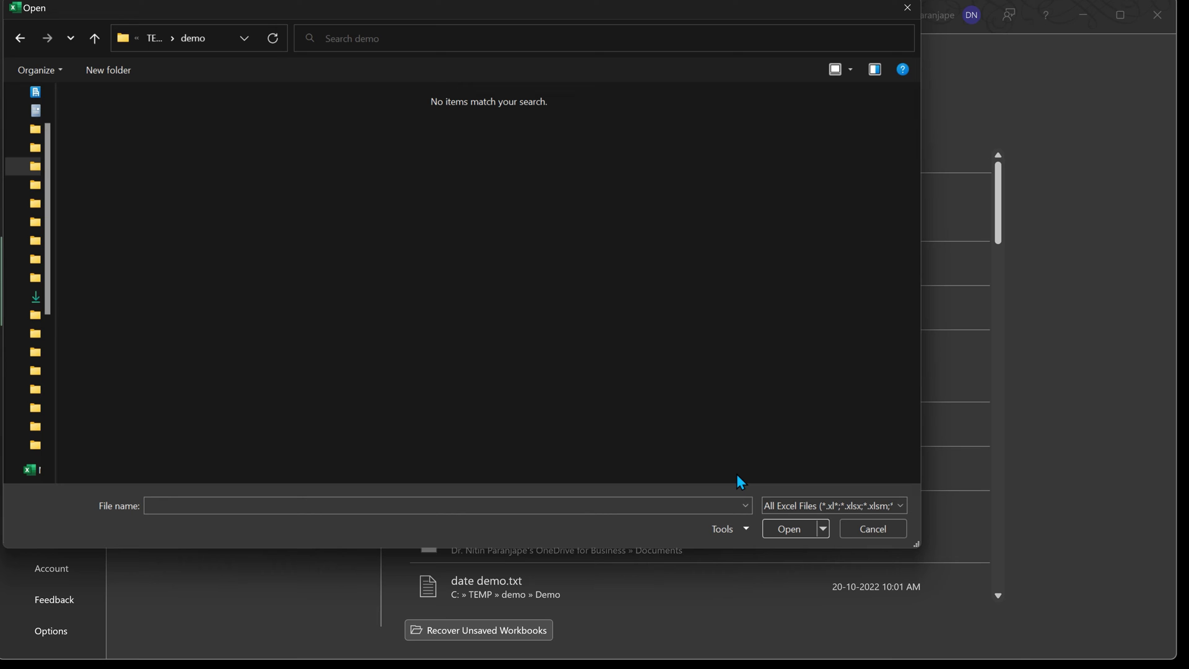
Open csv date import problem 2022.txt using the All Files (*.*) filter
left_click(833, 505)
left_click(789, 235)
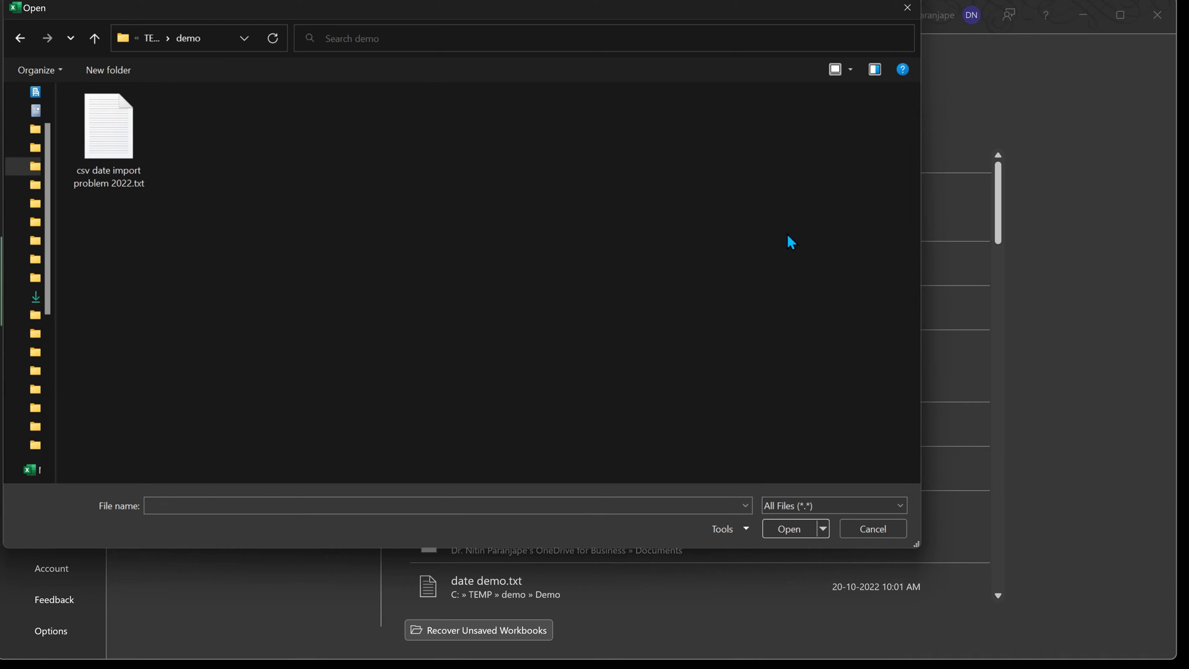
left_click(112, 166)
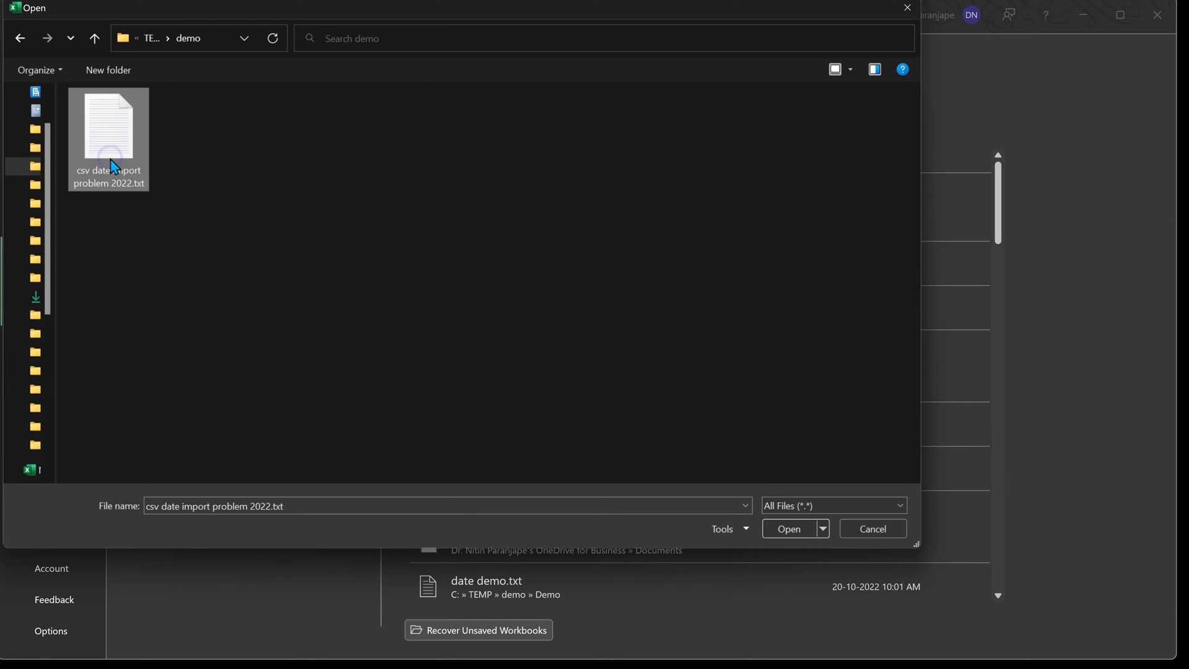
left_click(794, 530)
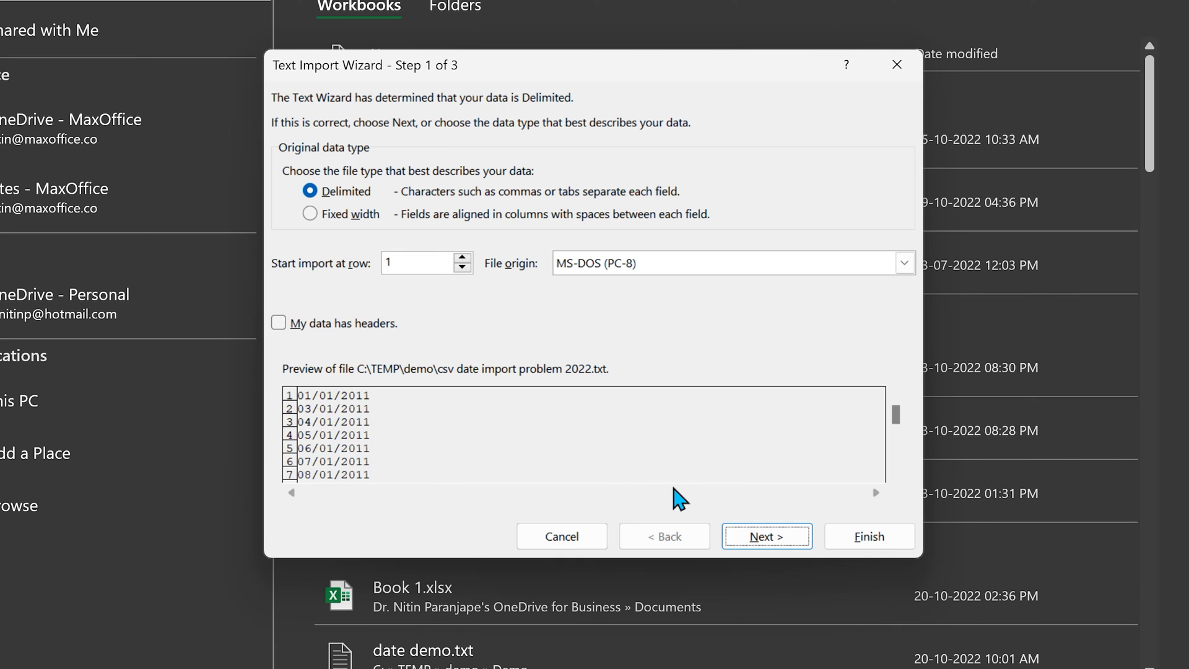
Move through the wizard's delimiter page with Tab unchecked
left_click(770, 537)
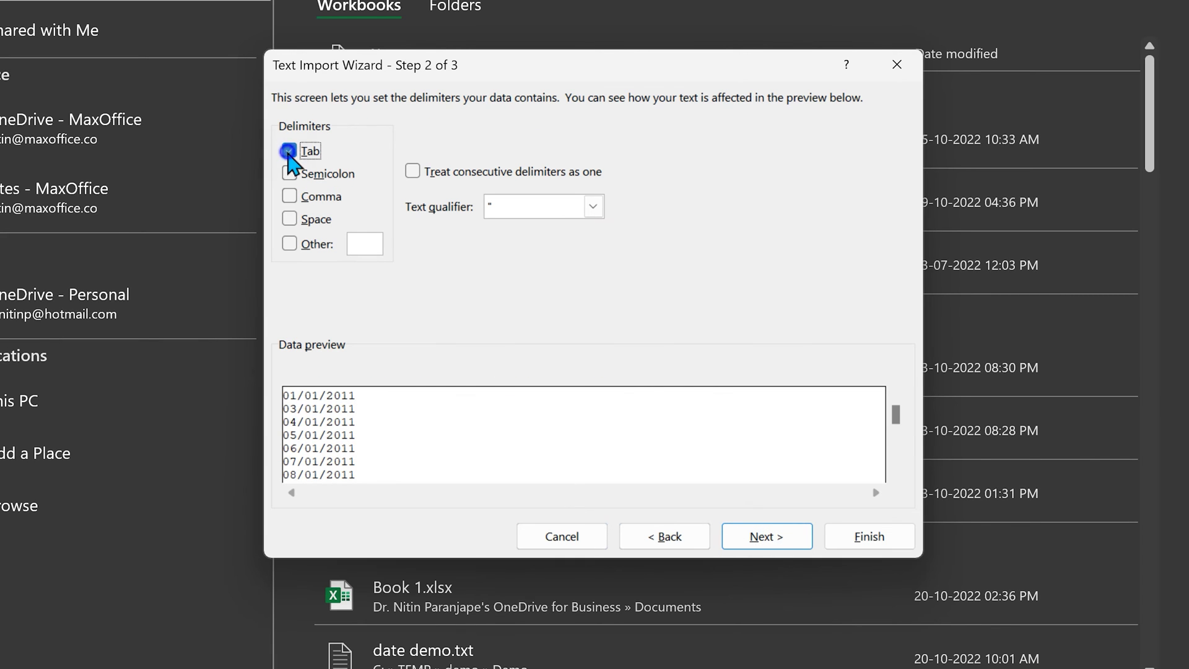
left_click(289, 151)
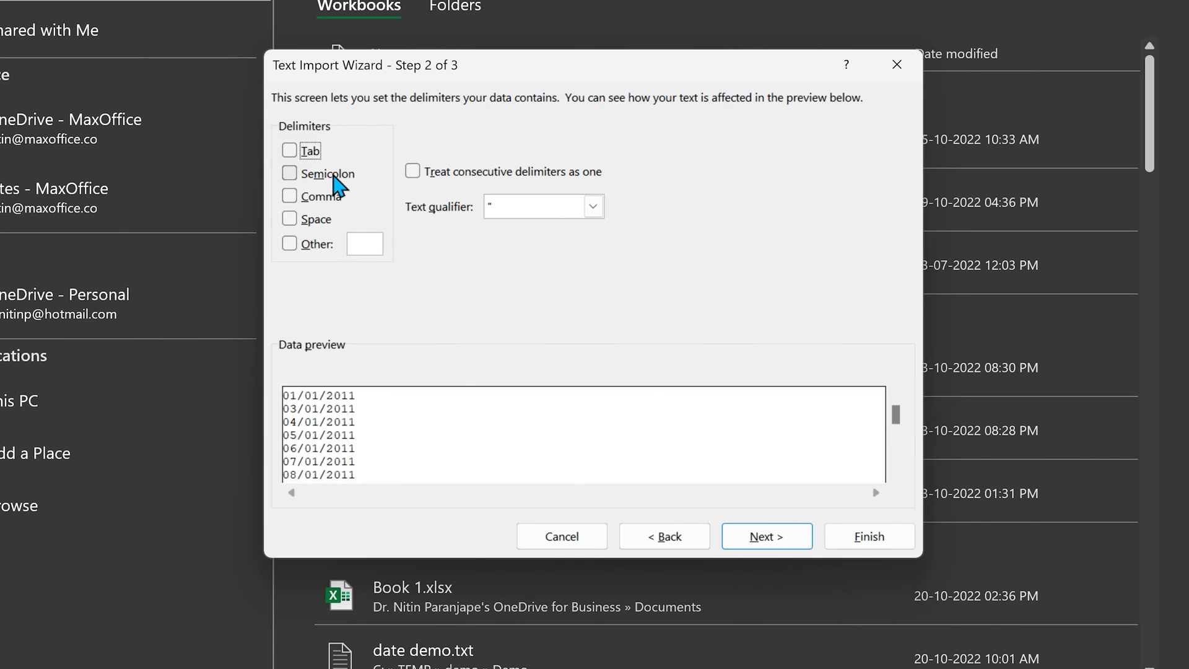
left_click(767, 536)
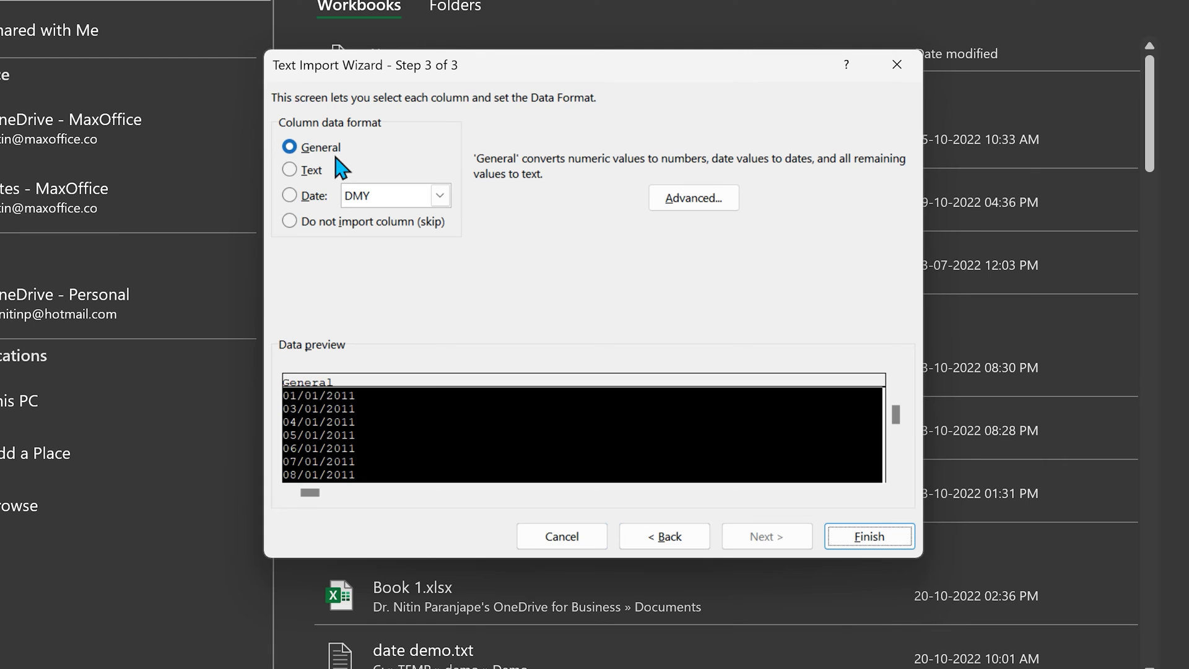
Set the column's data format to Date with MDY order and finish the import
left_click(312, 195)
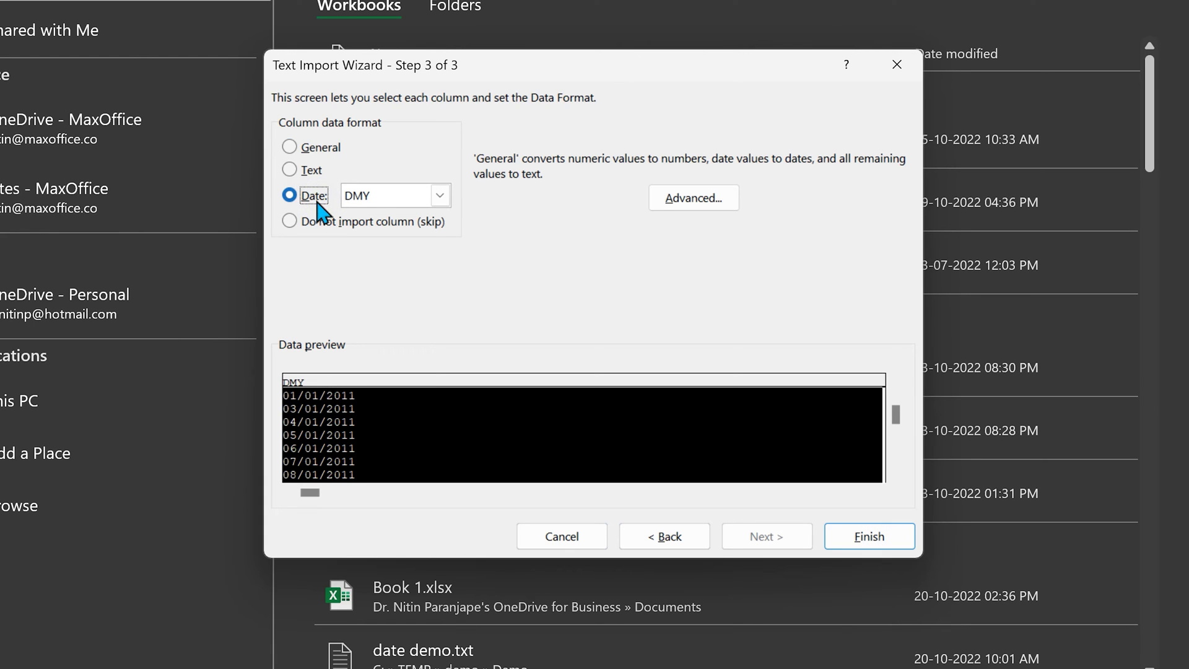
left_click(382, 197)
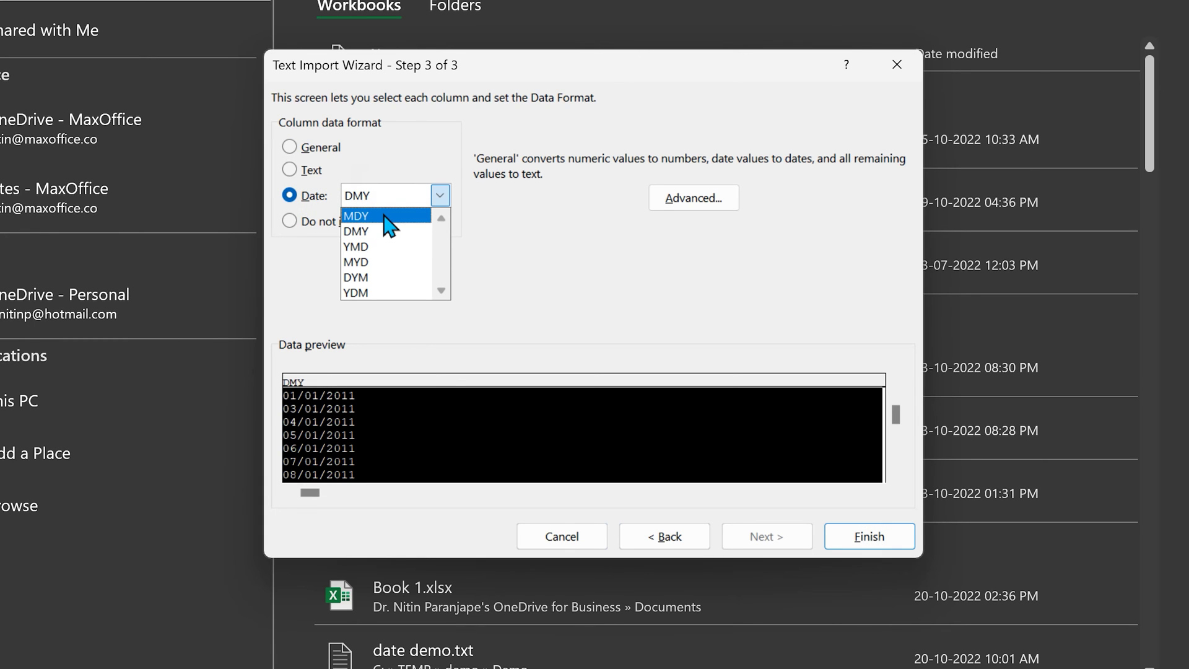
left_click(383, 218)
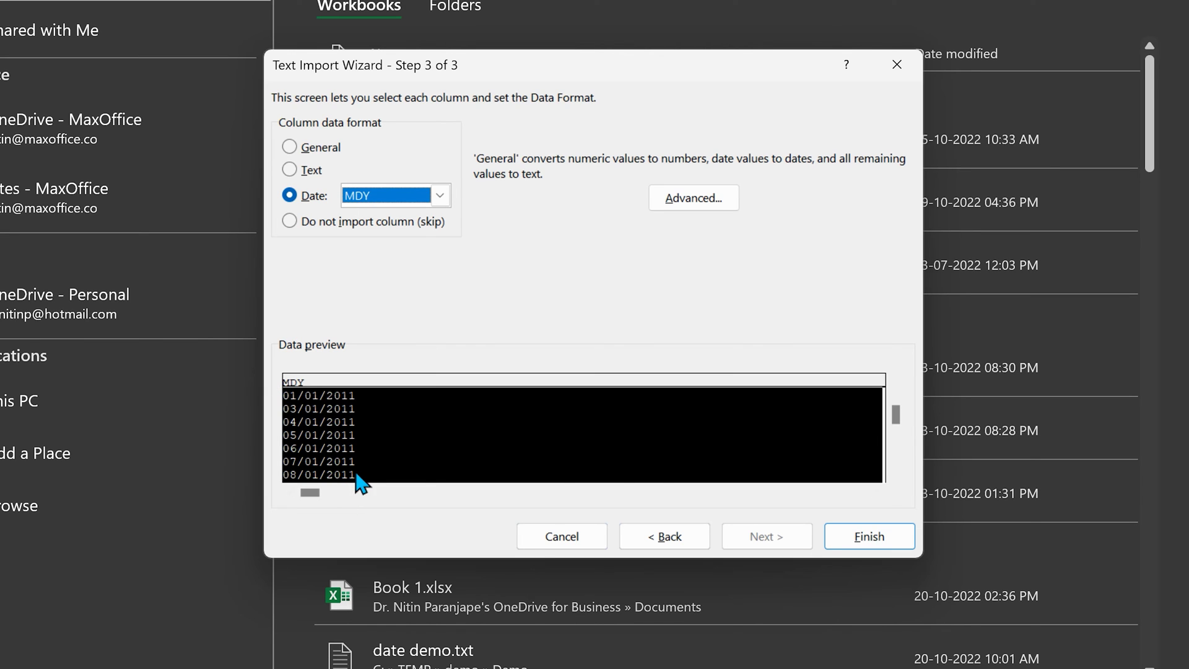
left_click(897, 473)
left_click(854, 536)
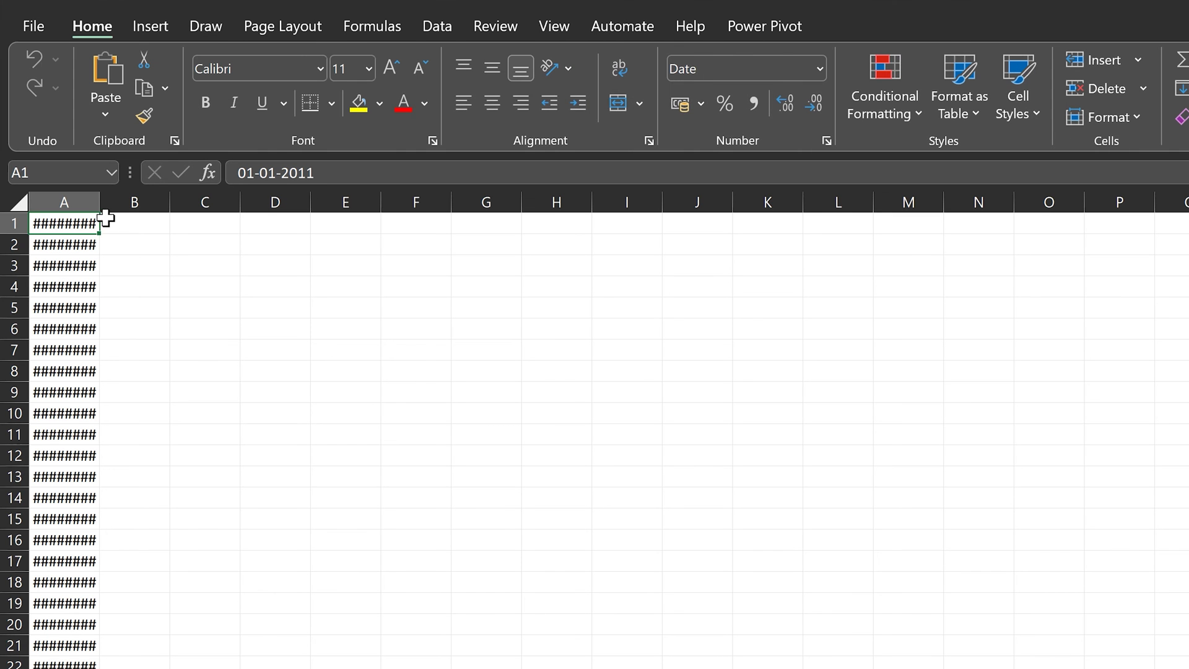
Widen column A and format its dates as dd-mmm-yy with Ctrl+Shift+#
left_click_drag(98, 201, 177, 218)
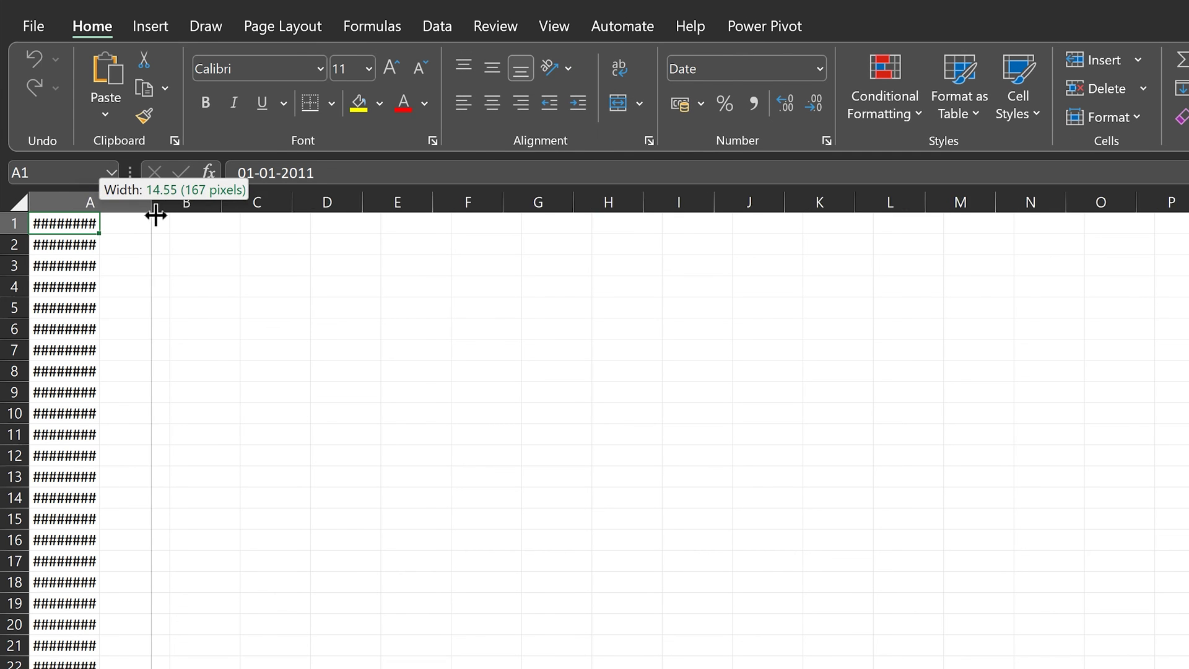
left_click(103, 202)
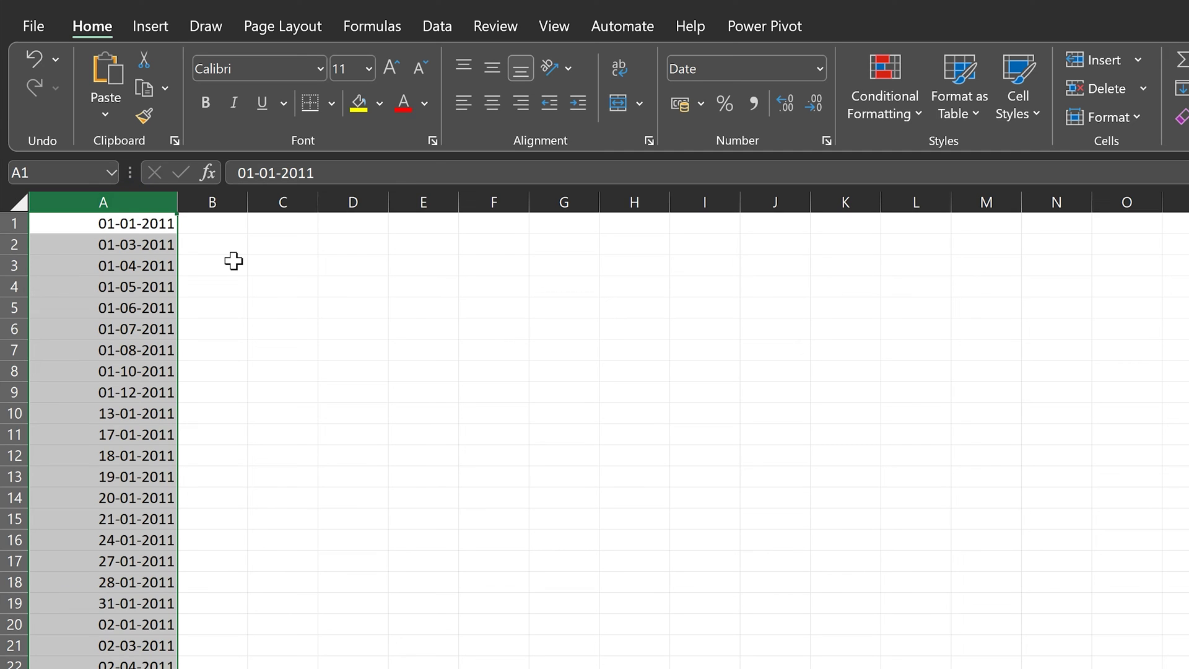
key("ctrl+shift+3")
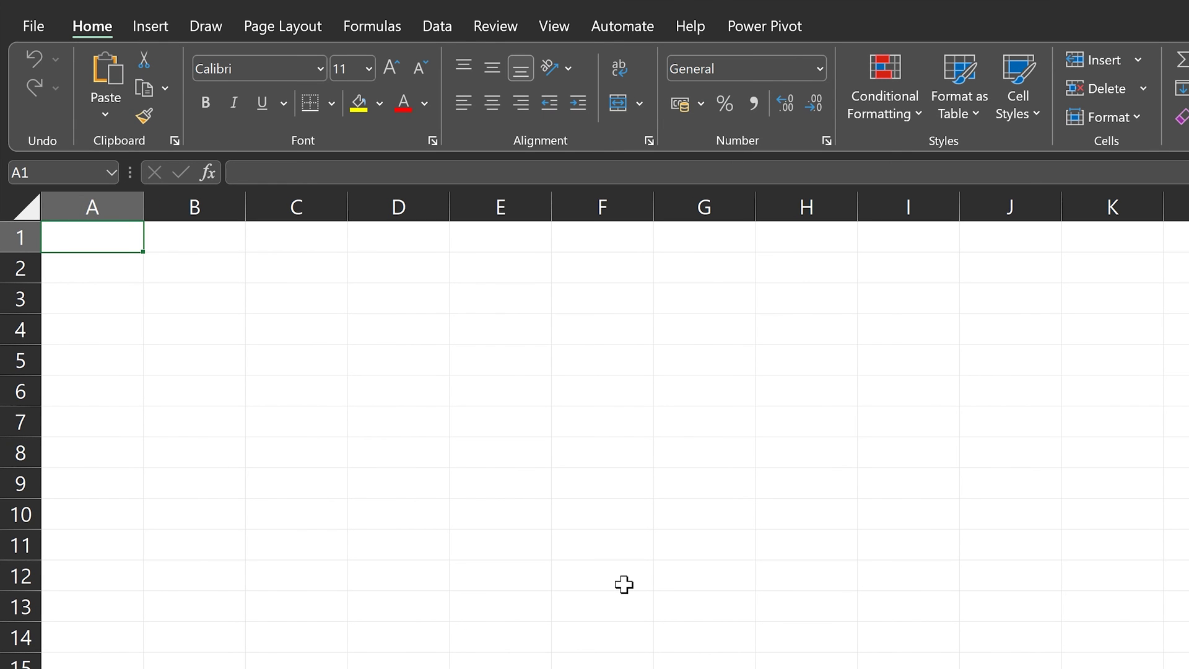
Start a Data > Get Data > From Text/CSV import of the CSV file
left_click(436, 26)
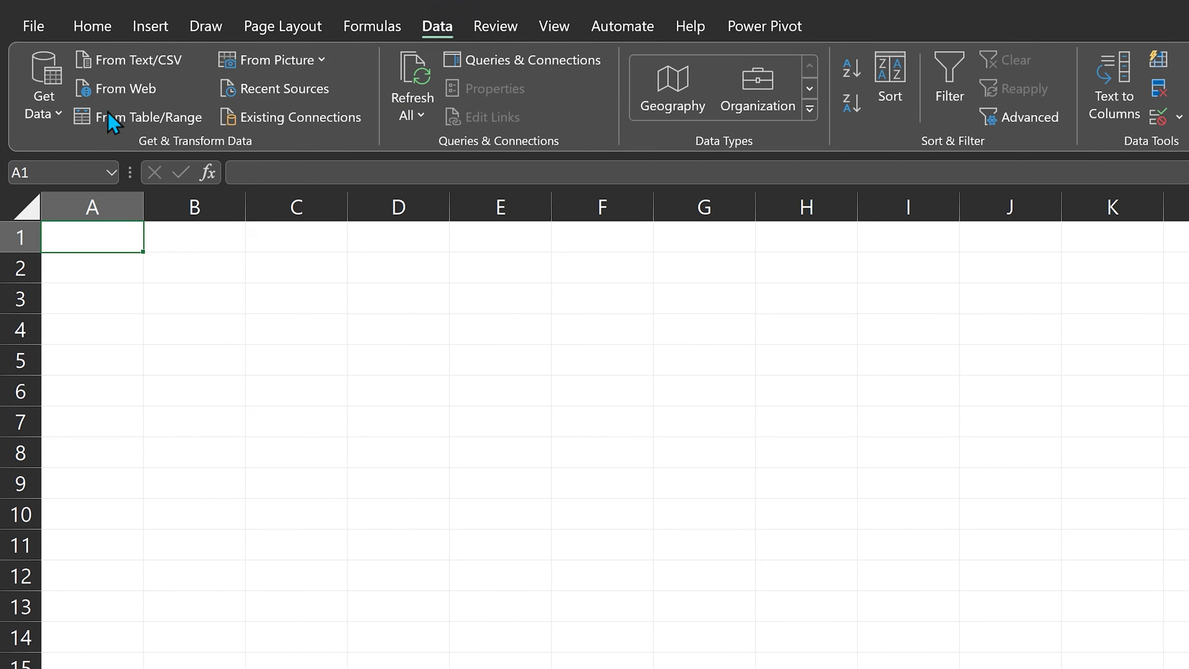
left_click(57, 120)
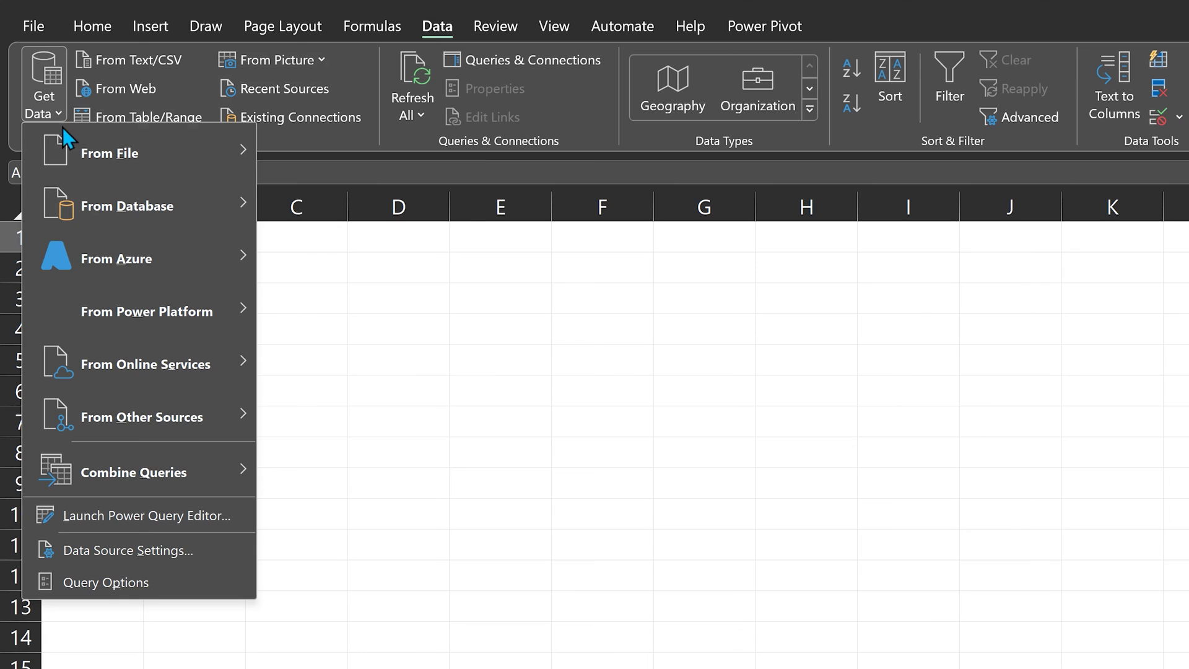
mouse_move(139, 153)
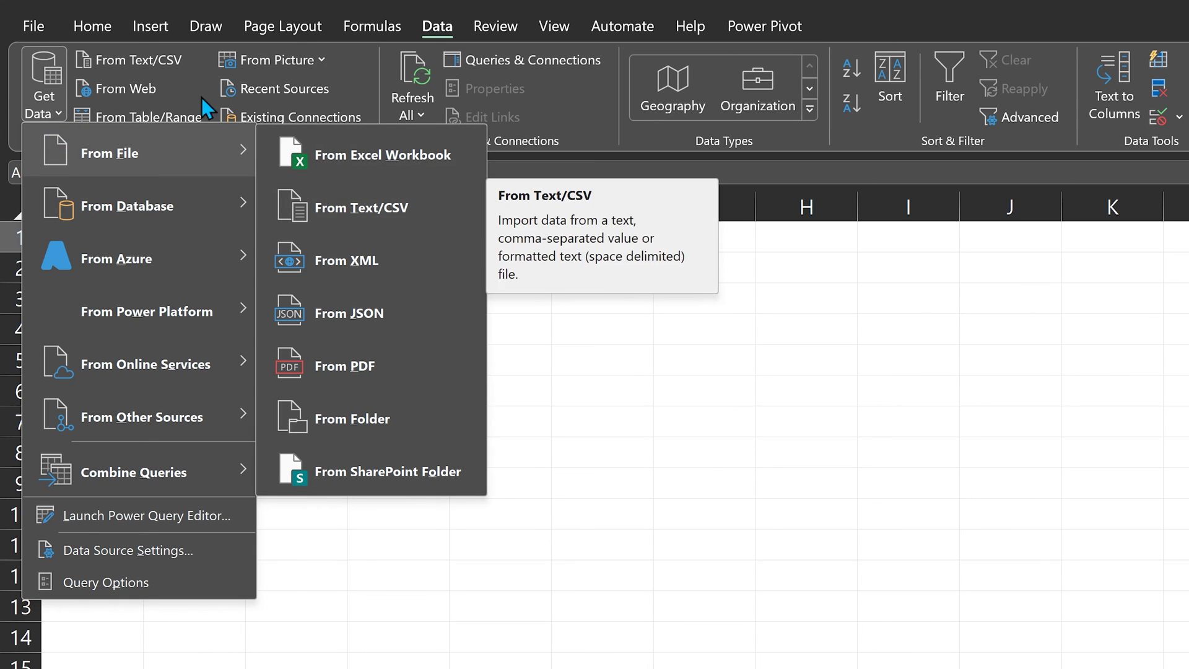
left_click(138, 57)
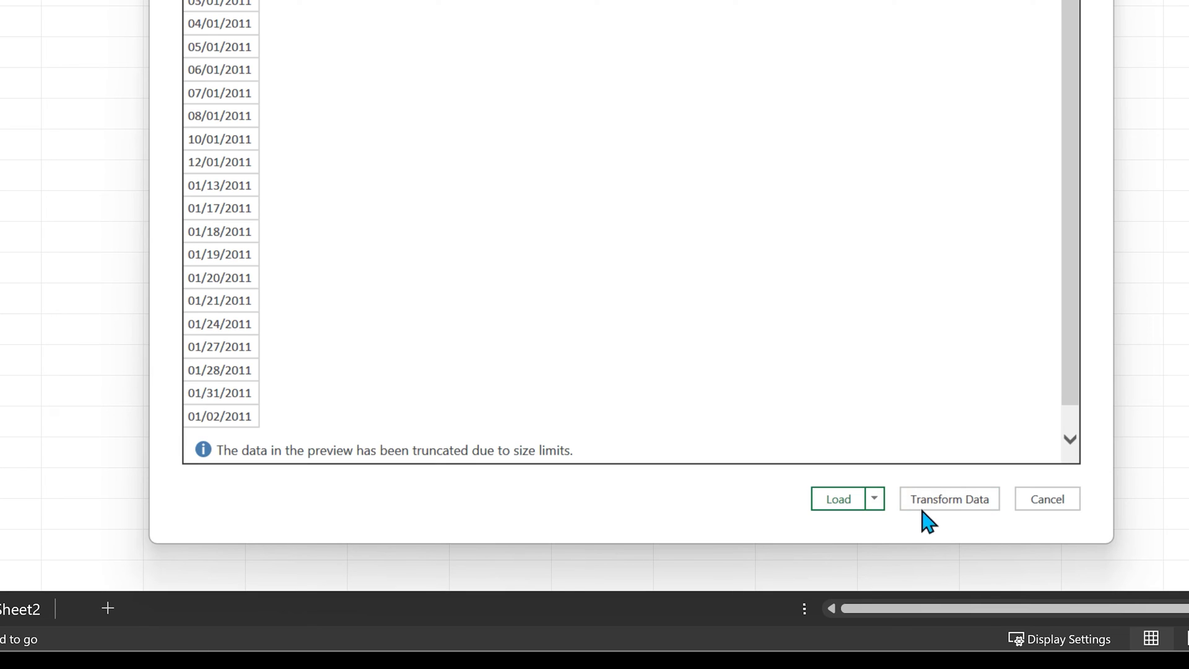
In the Power Query Editor, add a Date type step for Column1, then delete it
left_click(934, 506)
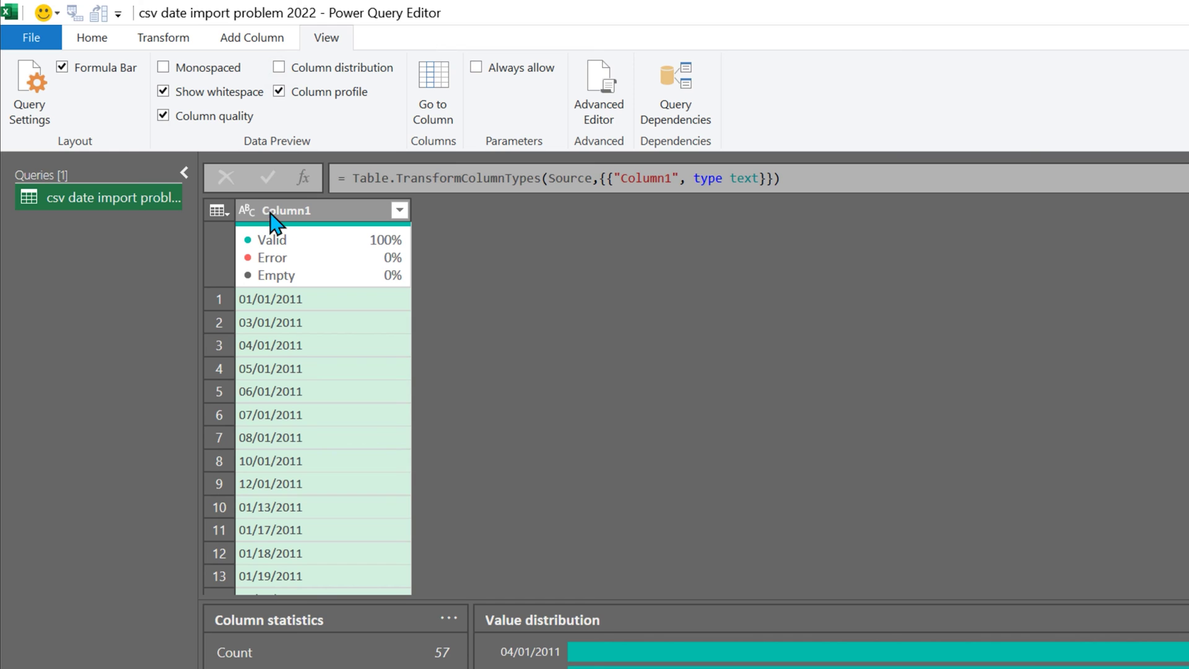
left_click(246, 211)
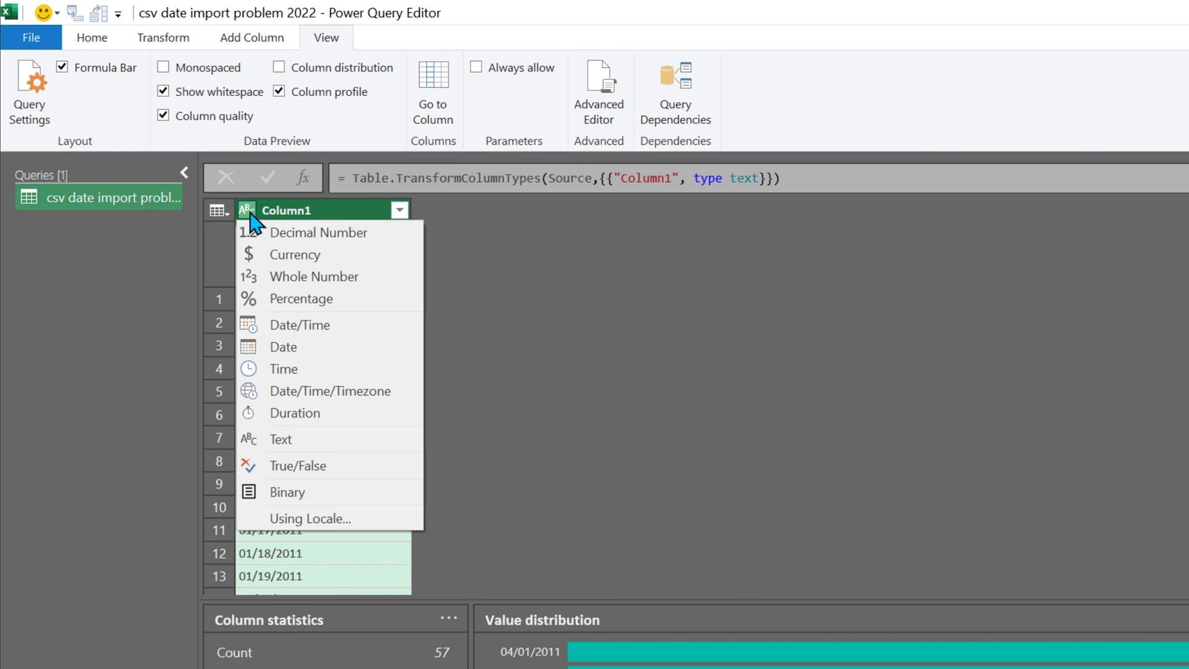
left_click(284, 346)
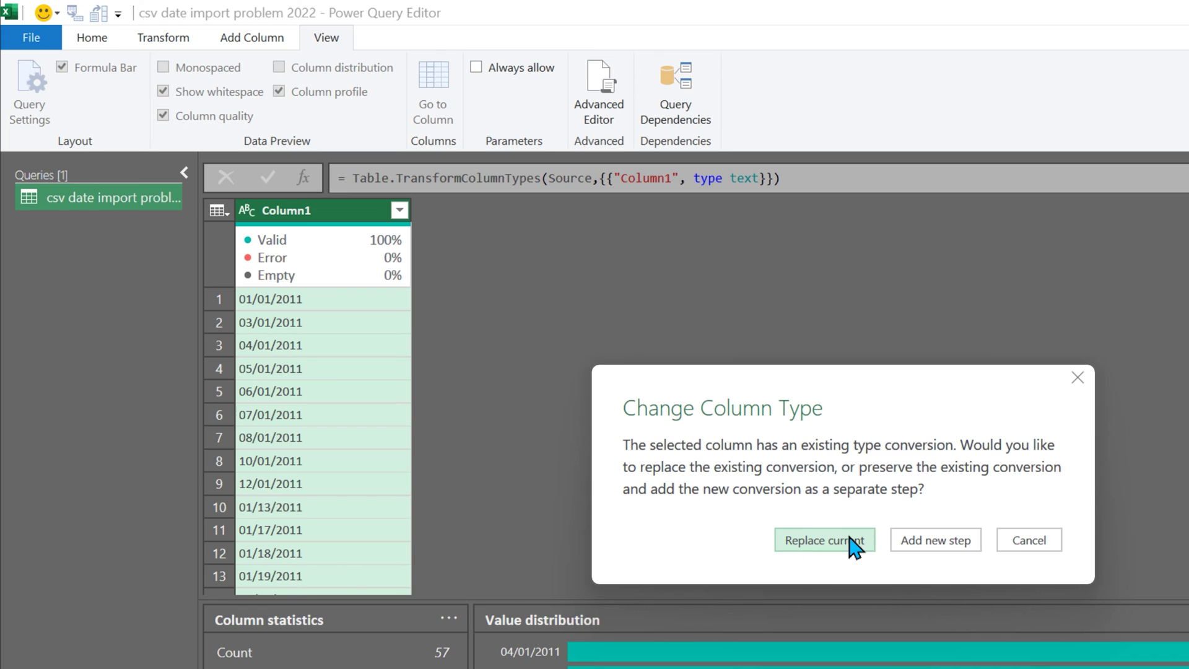
left_click(950, 548)
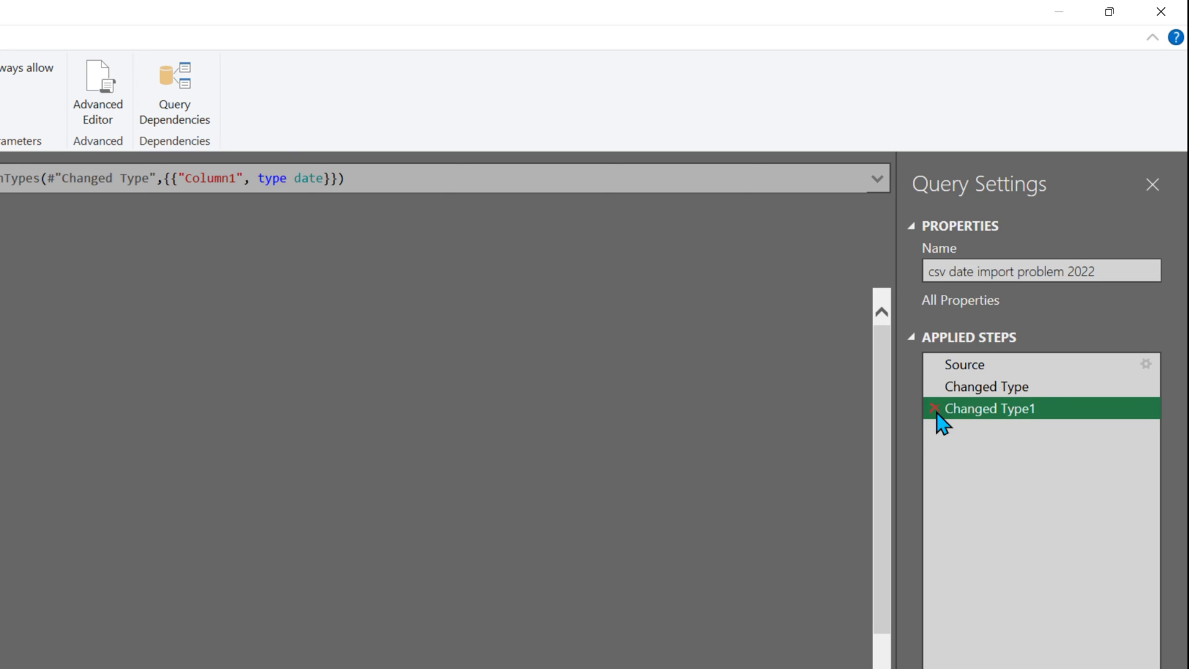
left_click(935, 409)
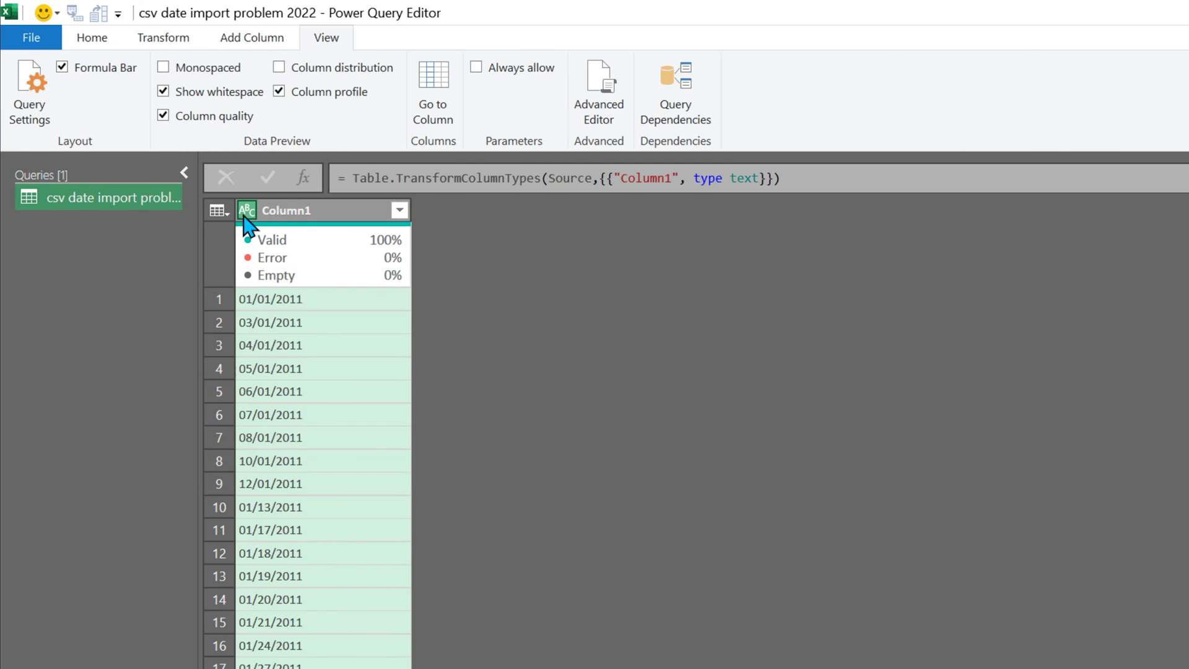
Change Column1's type to Date using the English (United States) locale
left_click(245, 211)
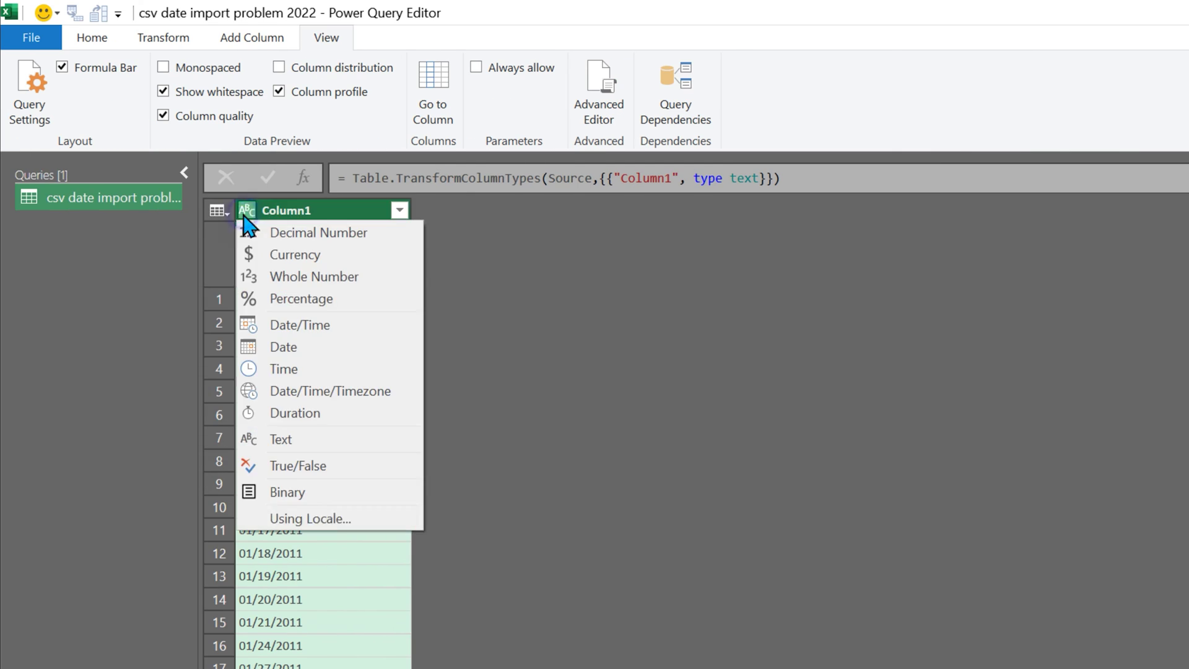
left_click(336, 519)
left_click(497, 327)
left_click(315, 463)
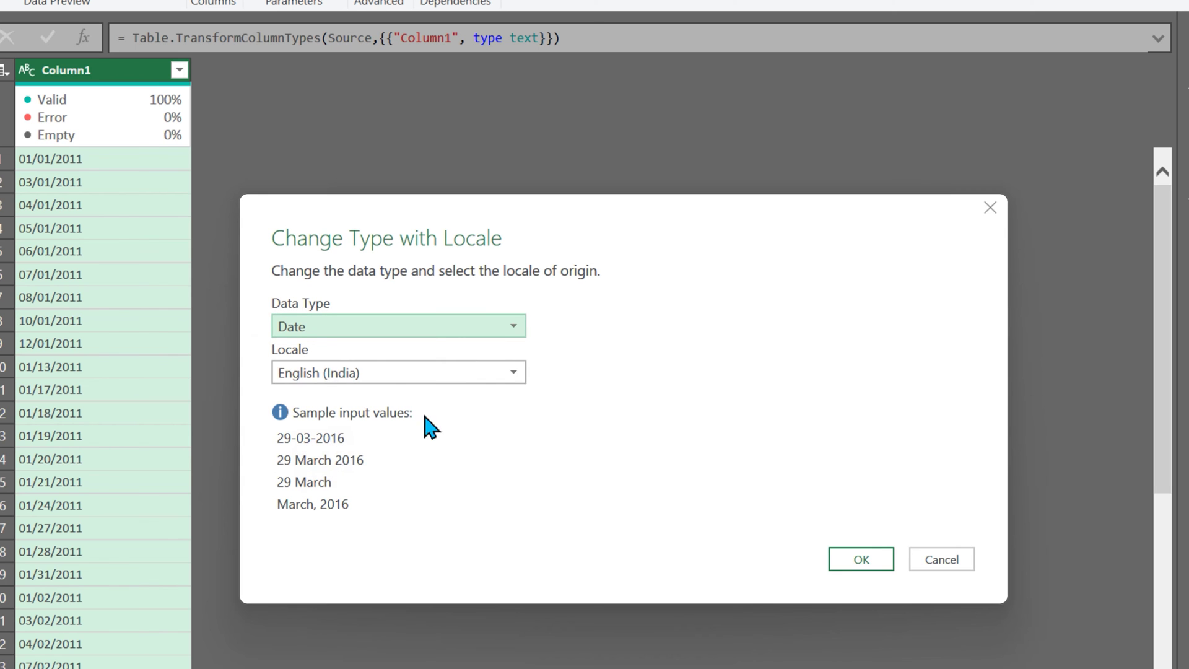
left_click(463, 380)
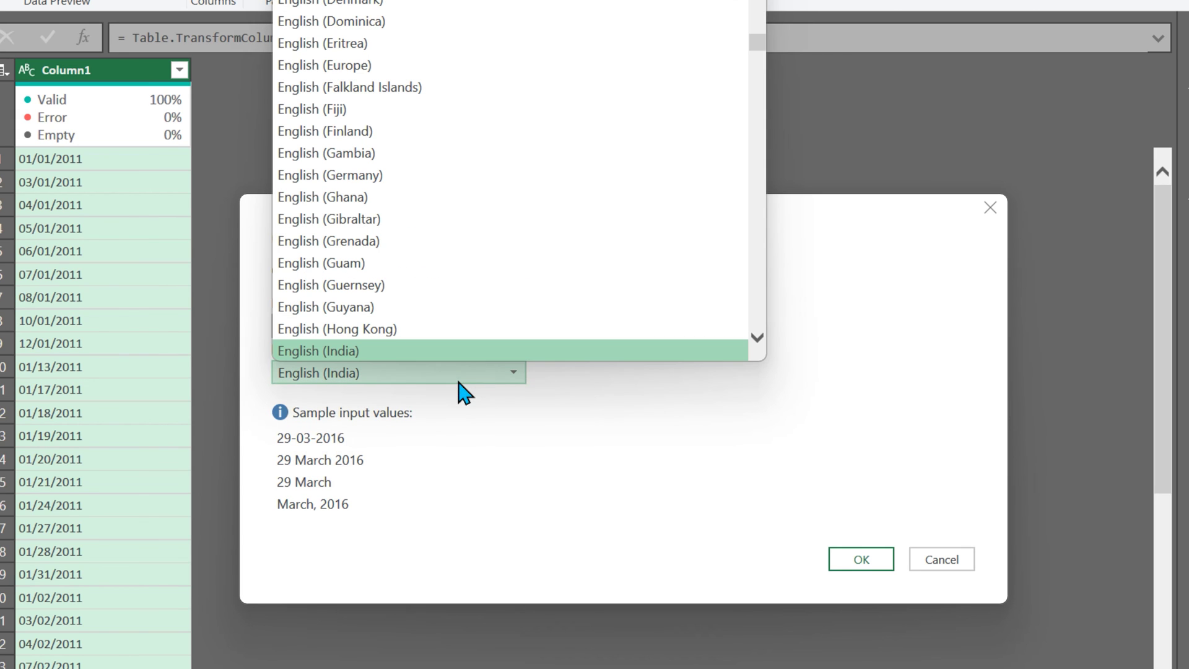
scroll(498, 295, "down", 4)
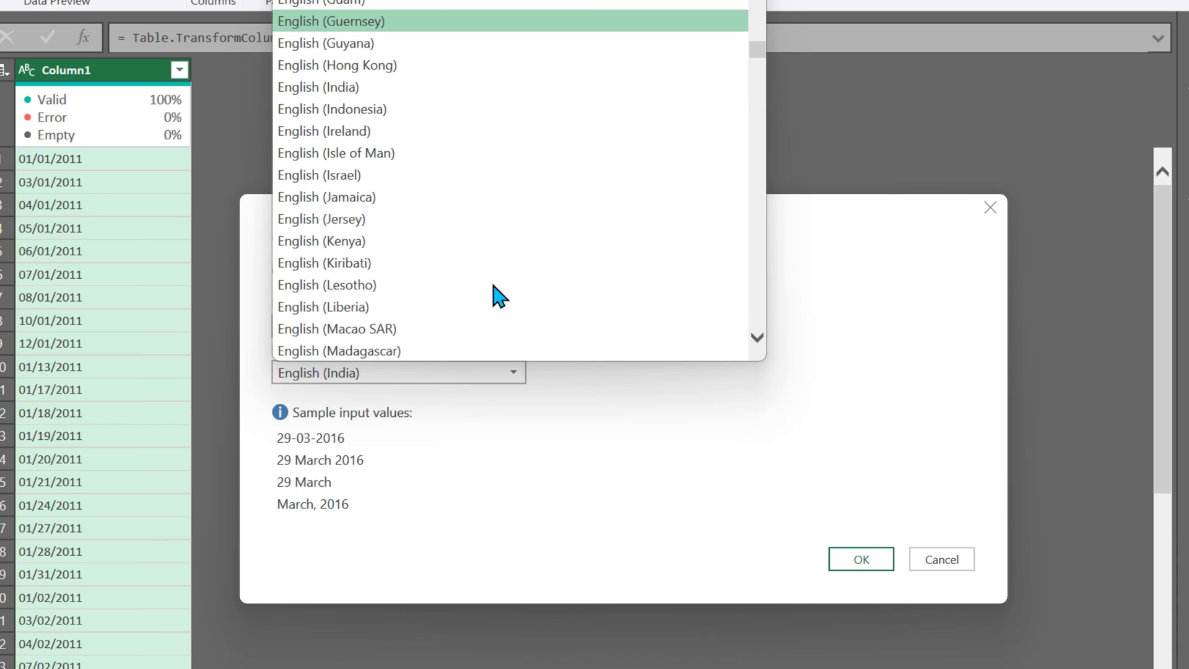
scroll(498, 296, "down", 4)
scroll(499, 295, "down", 3)
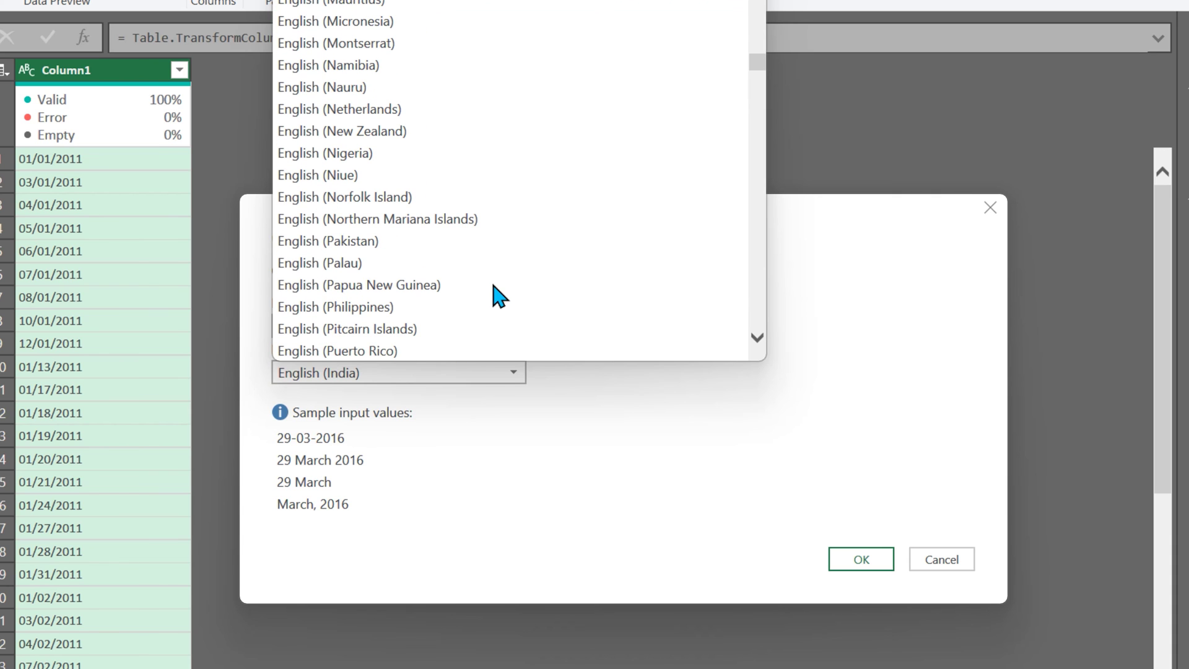
scroll(498, 295, "down", 5)
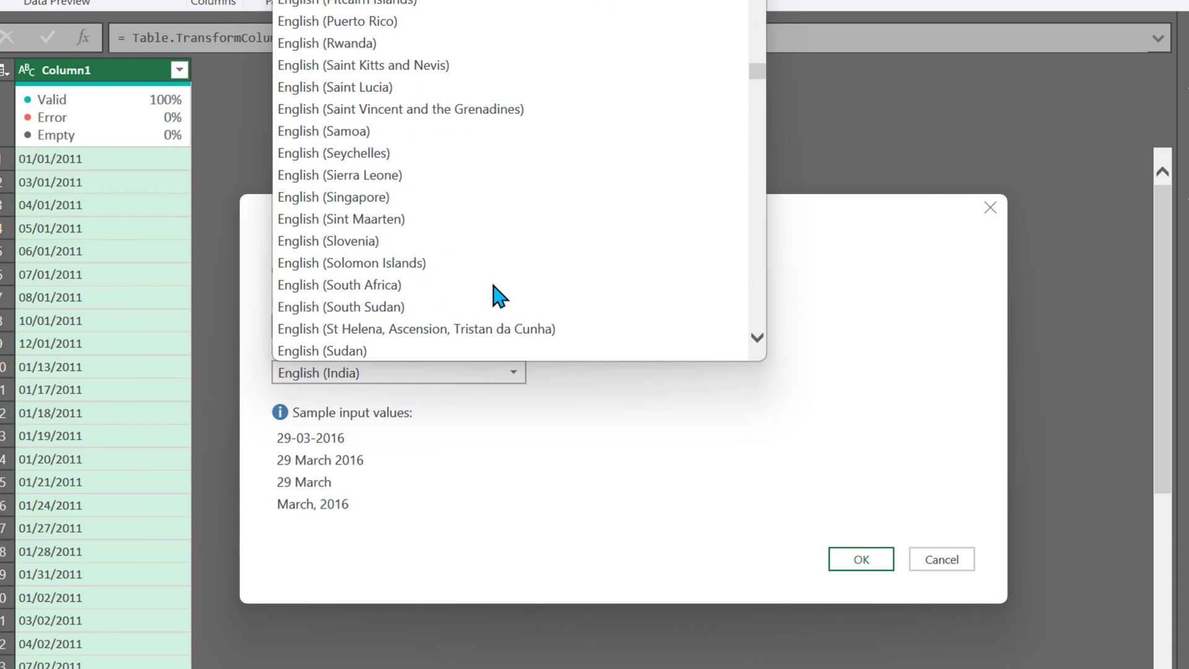
scroll(499, 295, "down", 5)
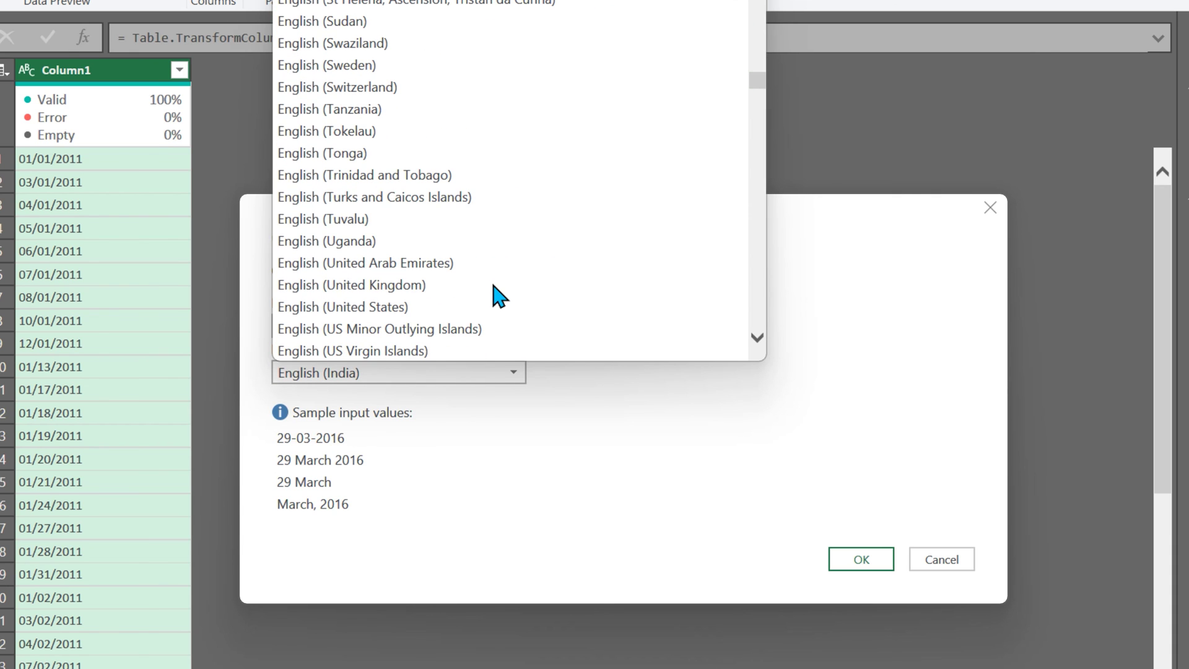
left_click(443, 307)
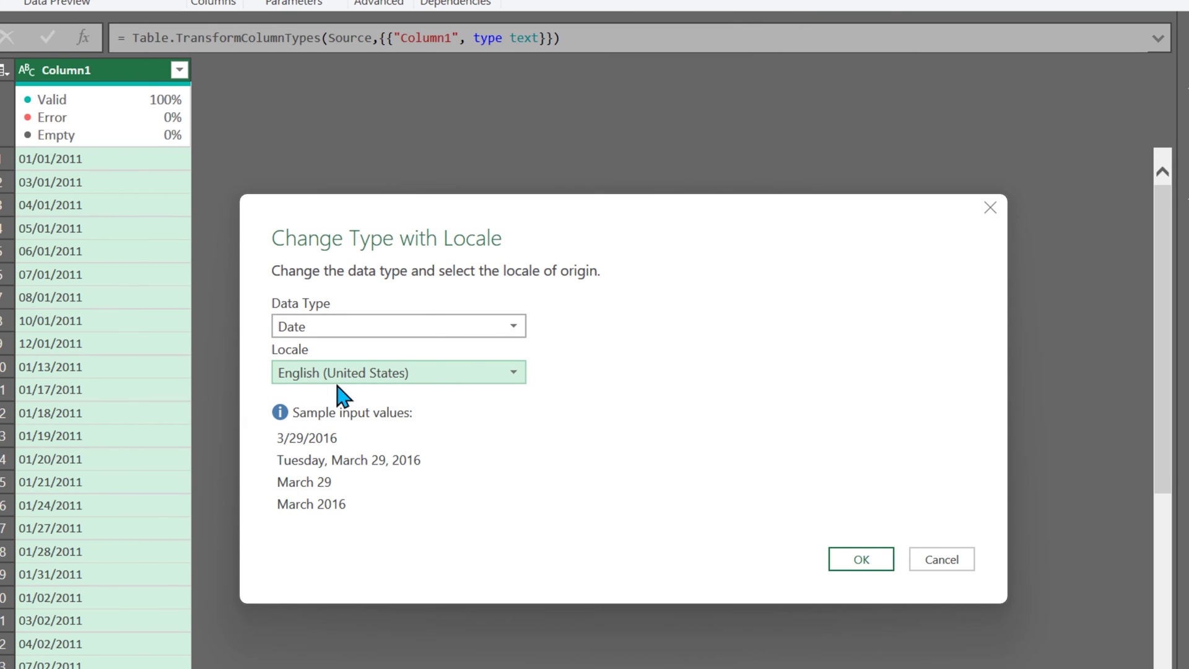
left_click(860, 558)
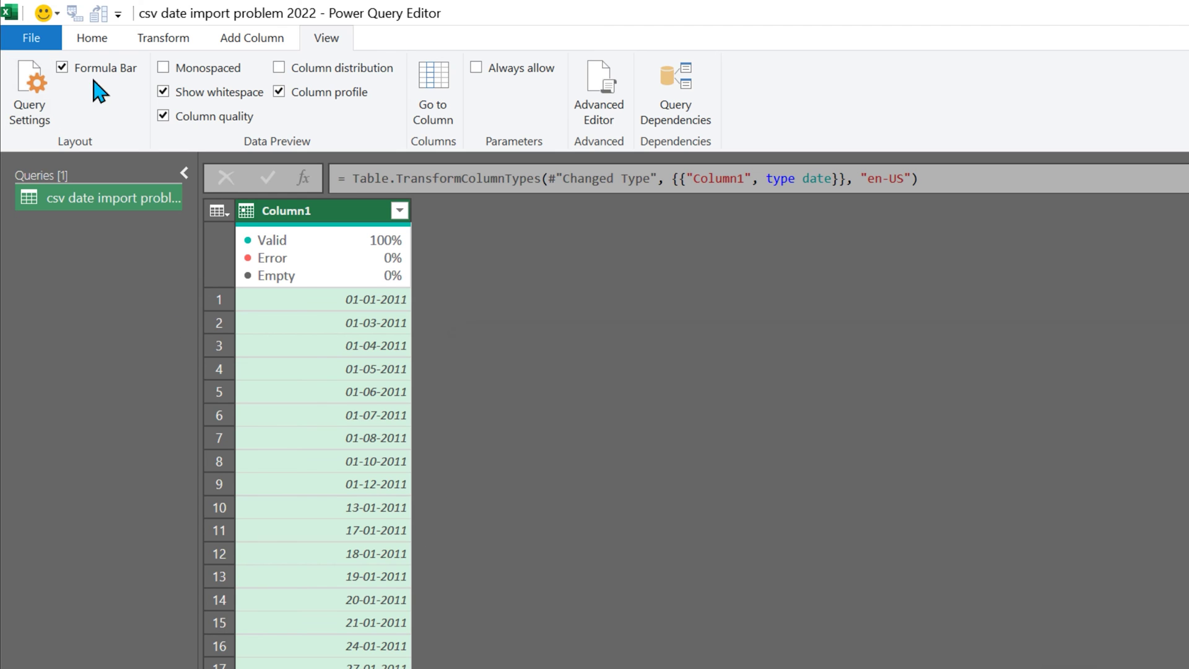
Load the Power Query results as a table on a new worksheet
left_click(91, 38)
left_click(44, 120)
left_click(57, 161)
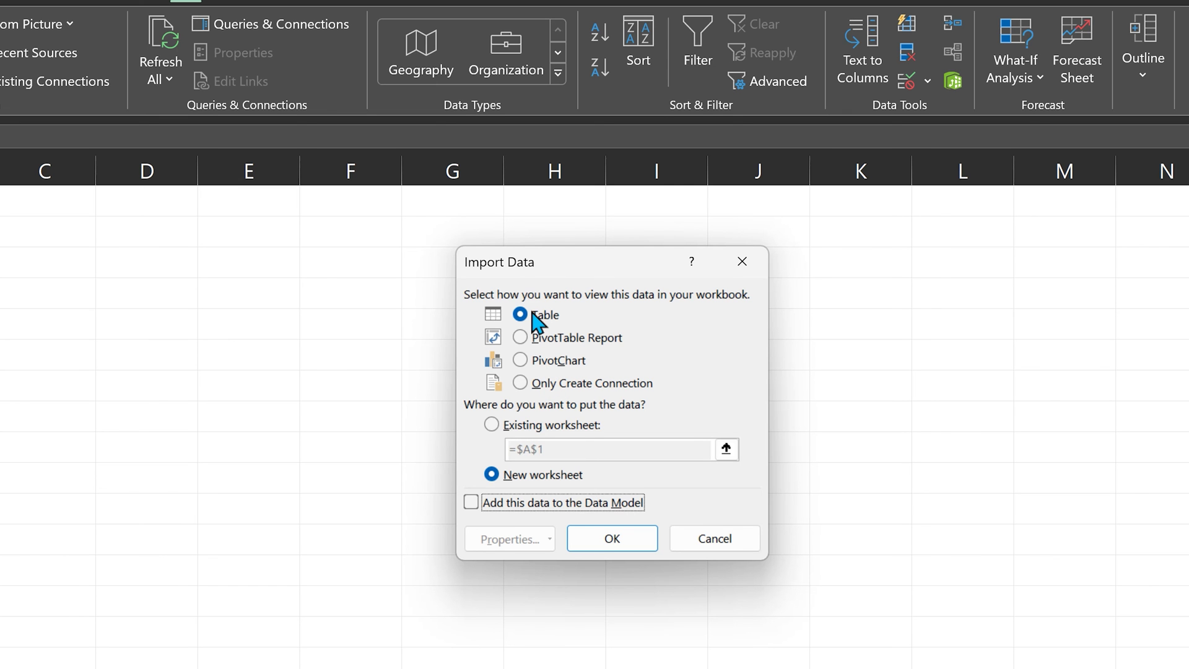
left_click(612, 538)
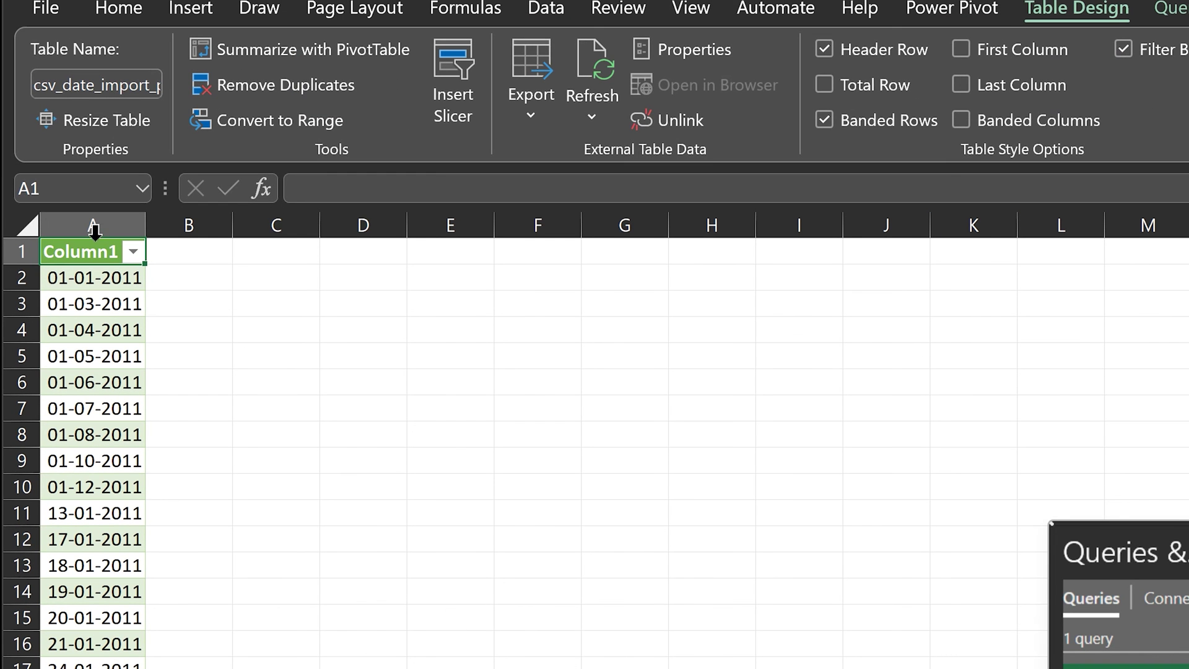
Format column A dates as dd-mmm-yy and widen the column to fit them
left_click(84, 225)
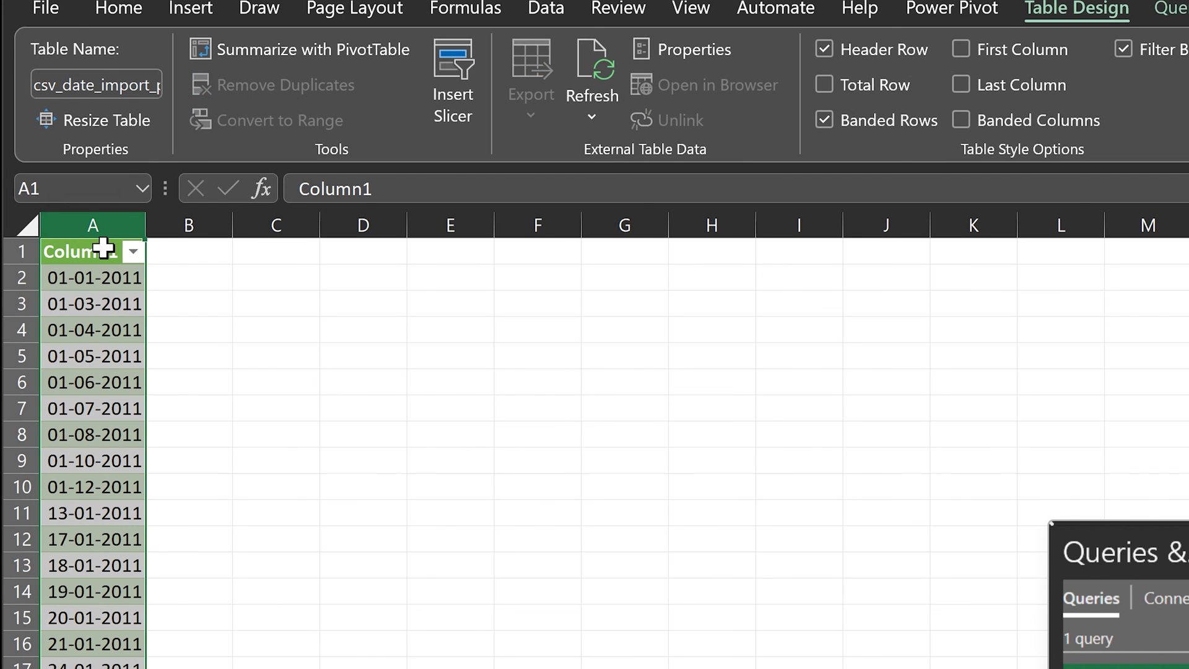
key("ctrl+shift+numbersign")
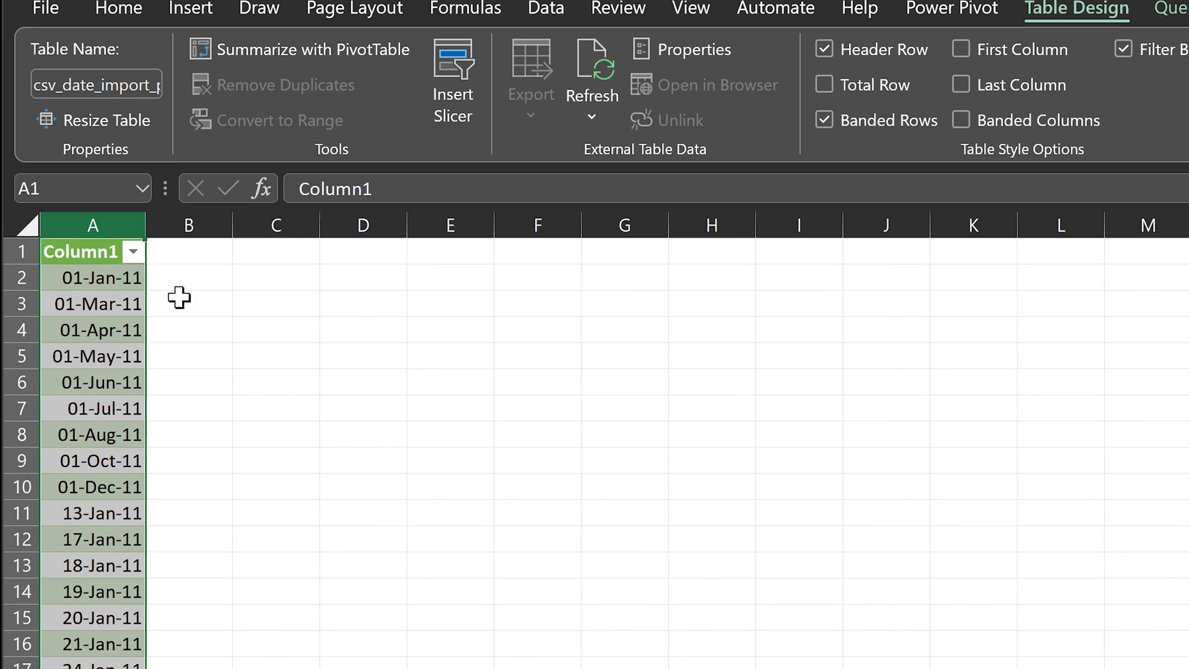
left_click_drag(146, 225, 191, 225)
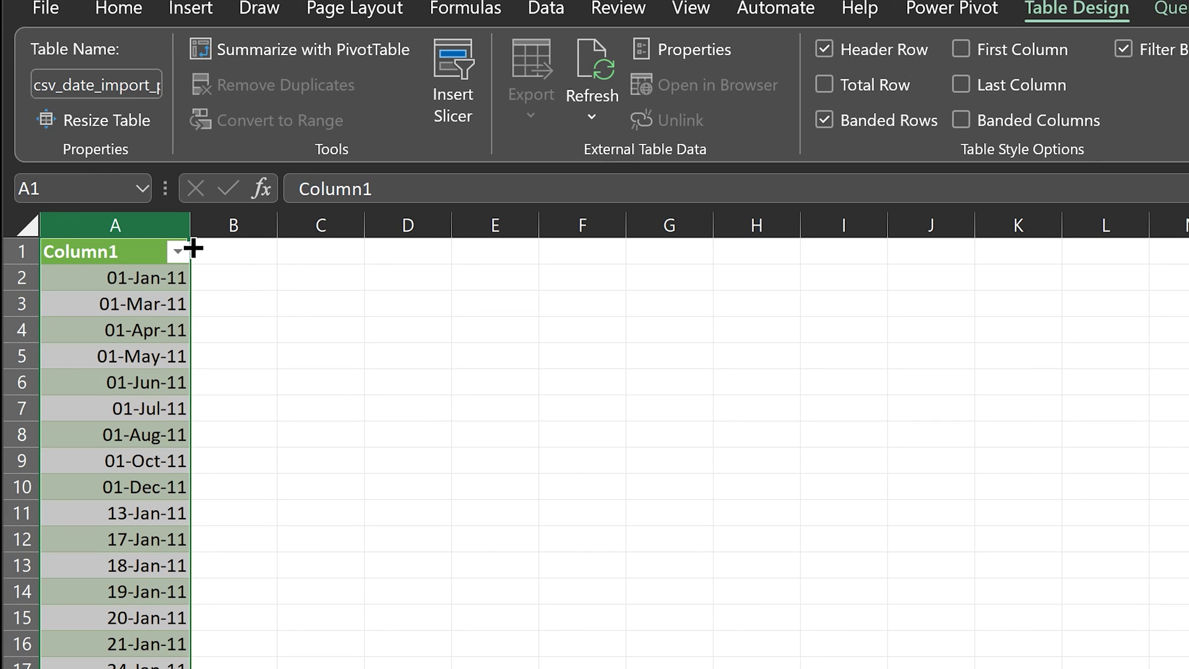
right_click(193, 249)
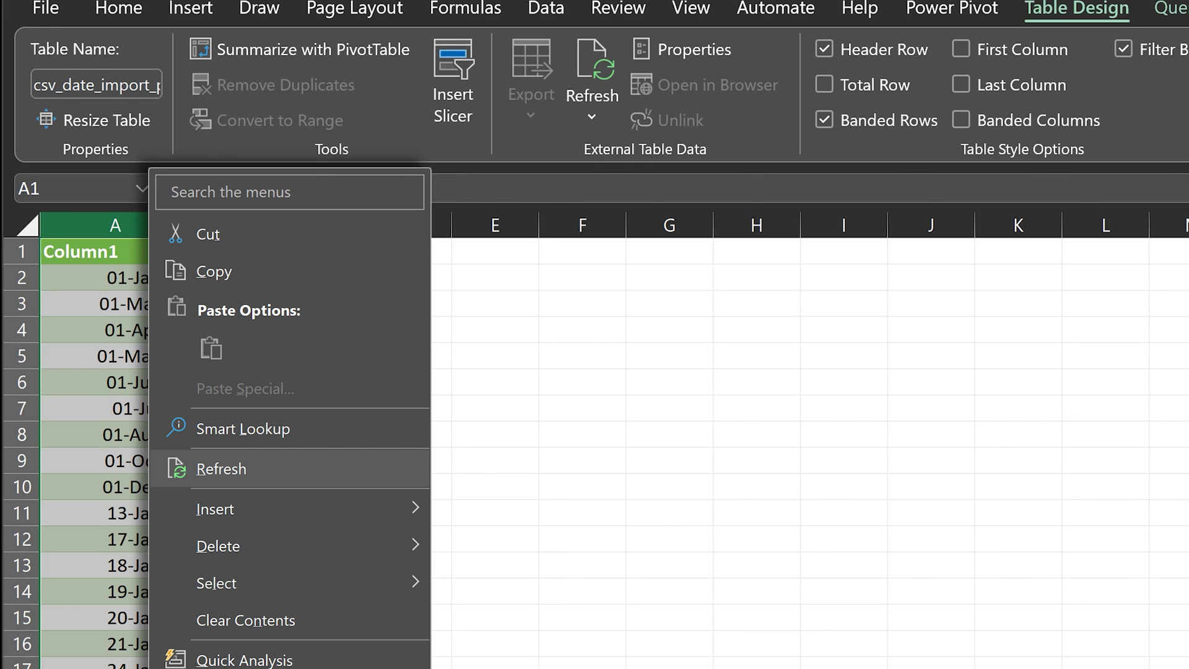
key("Escape")
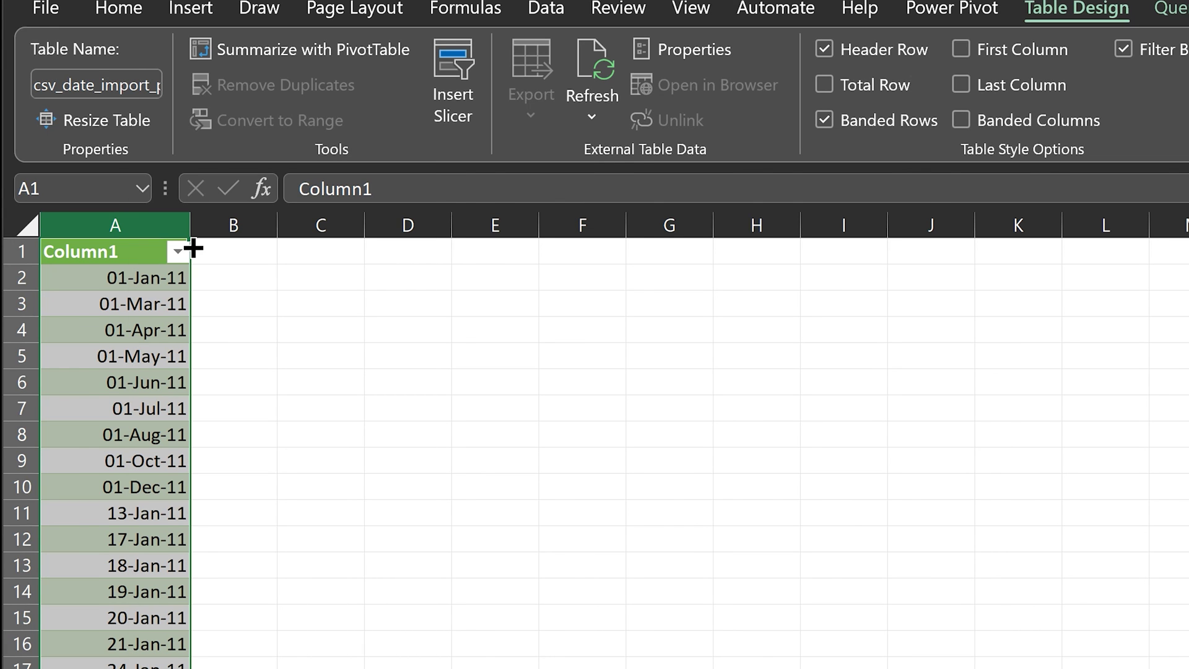